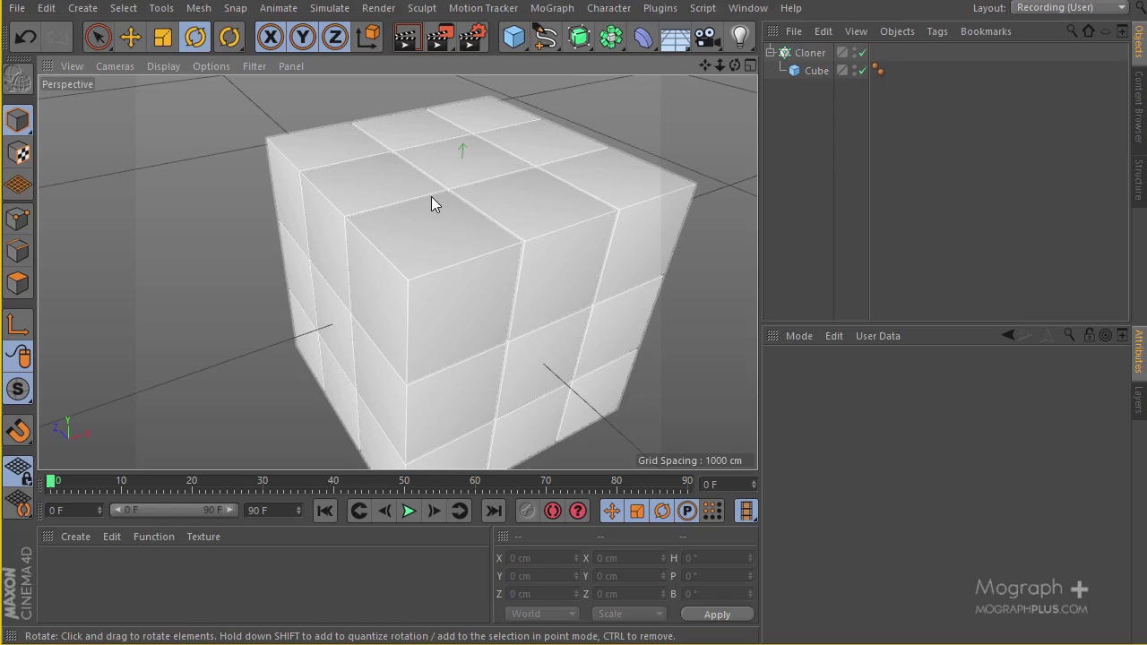
Set the film aspect of the render output to HDTV (16:9)
scroll(379, 248, "down", 2)
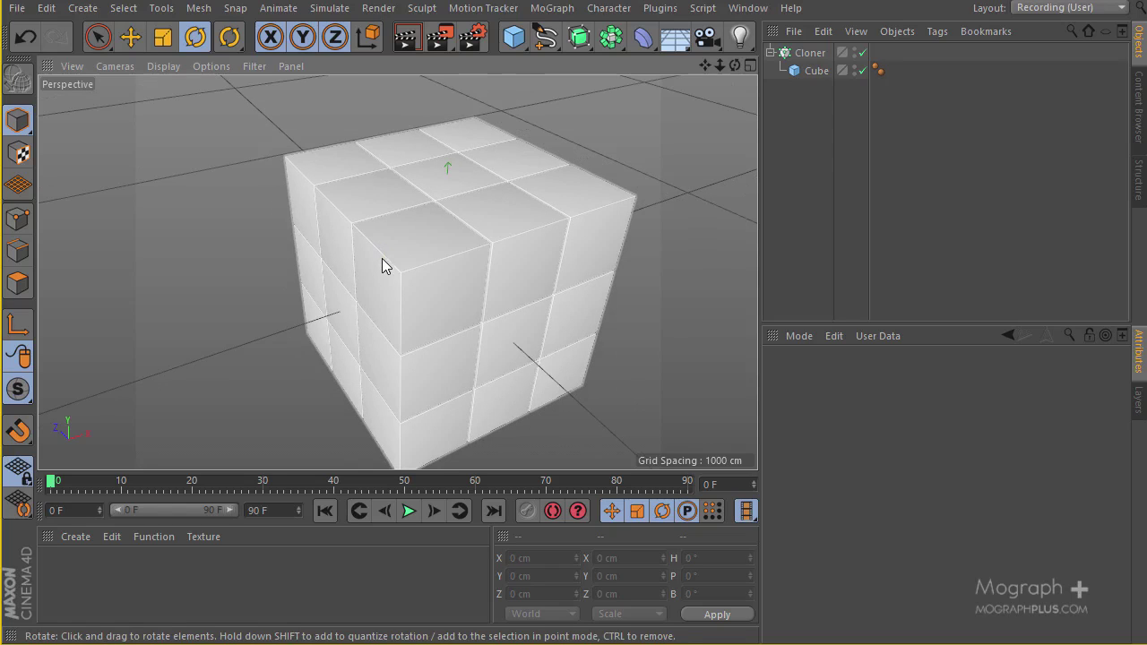
left_click_drag(382, 260, 339, 241, "alt")
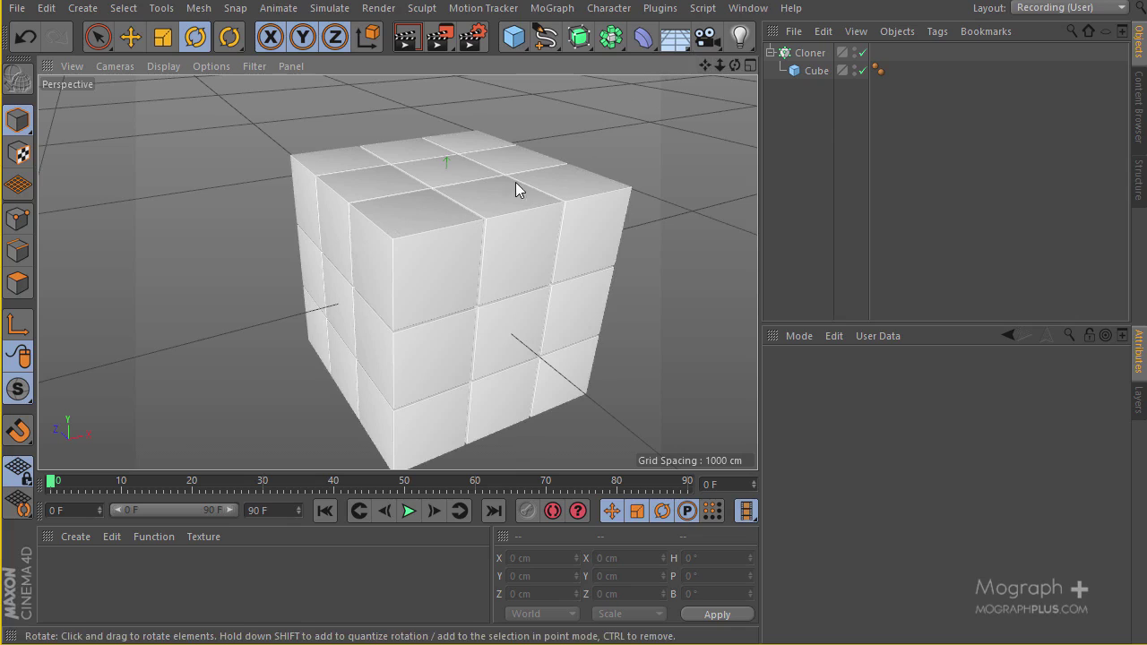
middle_click_drag(509, 188, 467, 191, "alt")
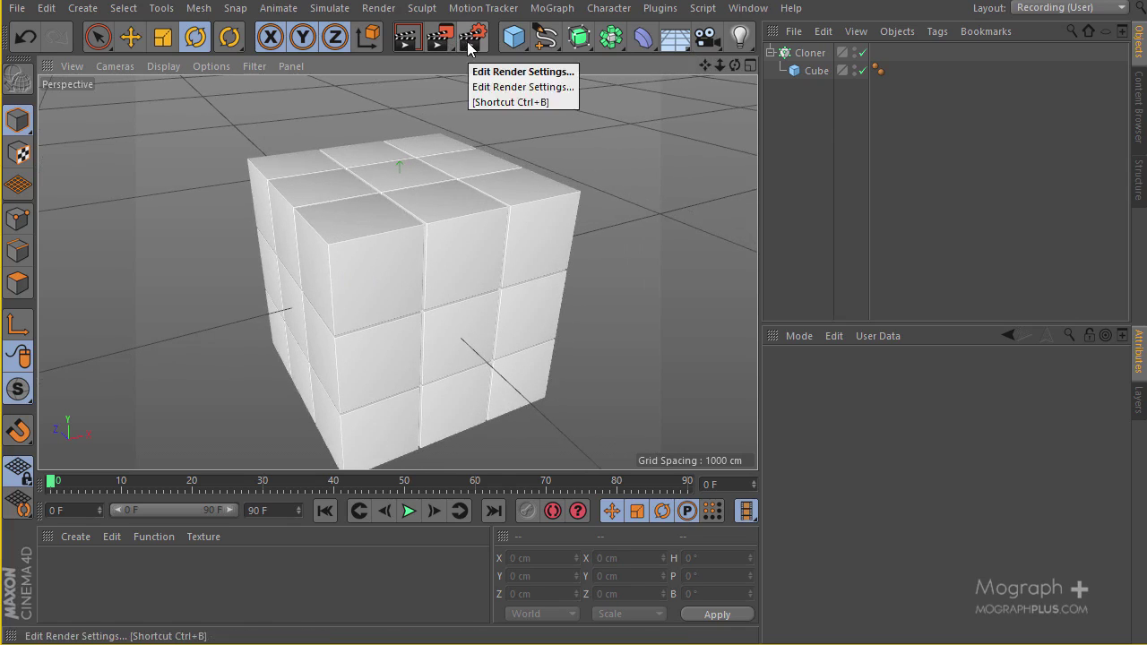
left_click(467, 41)
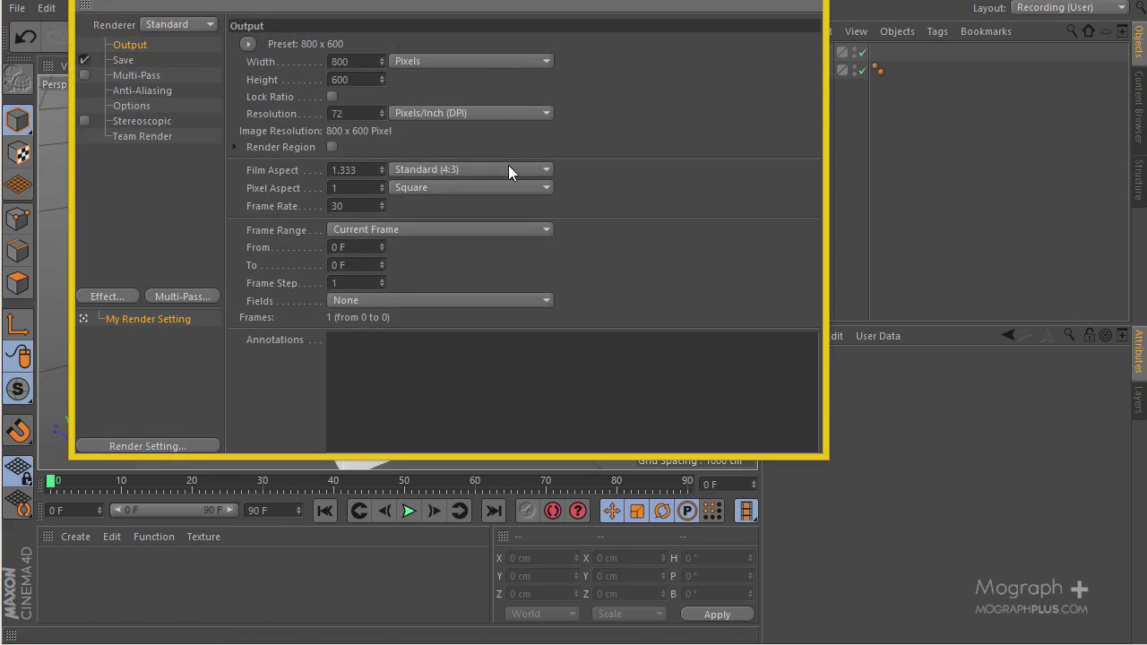
left_click(510, 169)
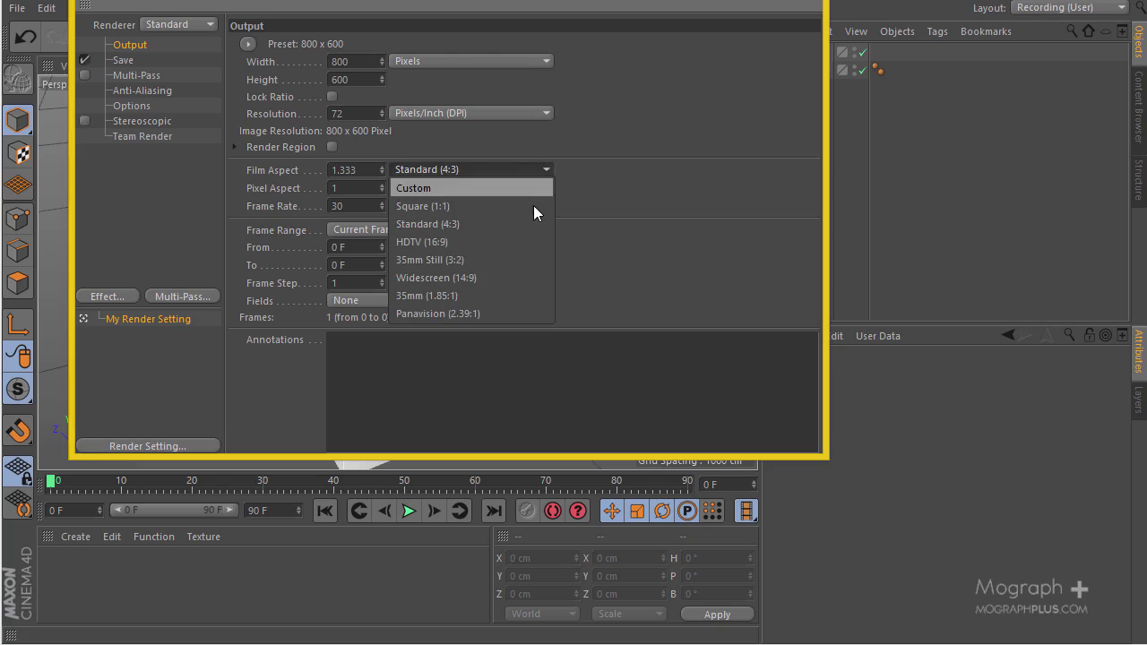
left_click(501, 242)
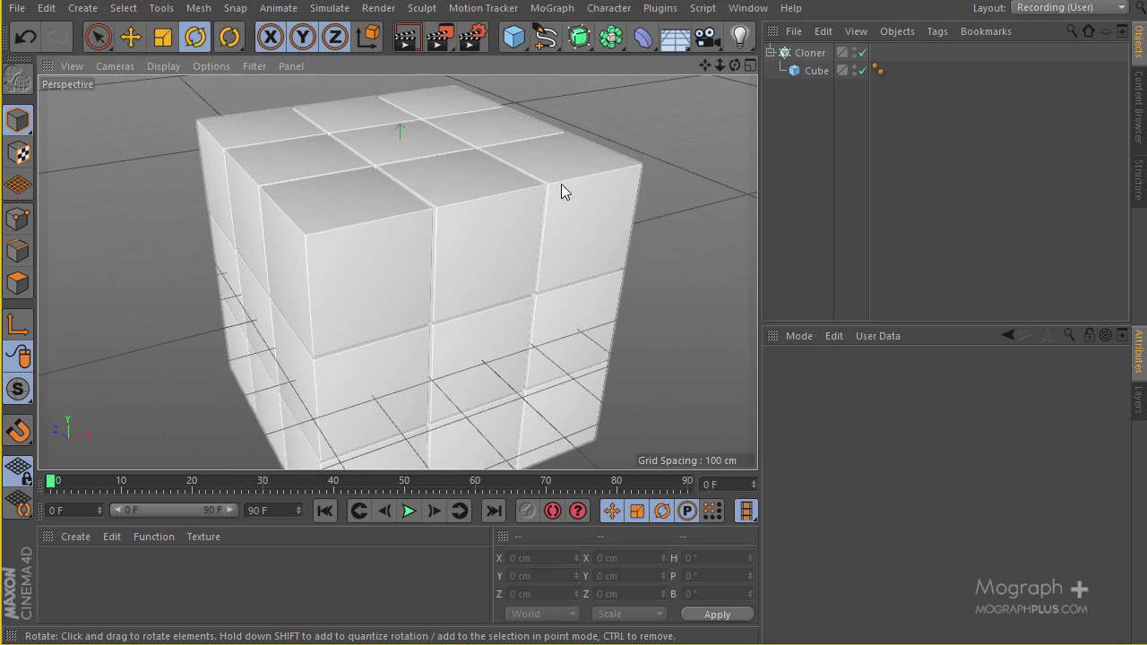
Reframe the whole cloned cube, add a camera from this view and look through it
scroll(534, 209, "down", 5)
left_click_drag(534, 215, 515, 147, "alt")
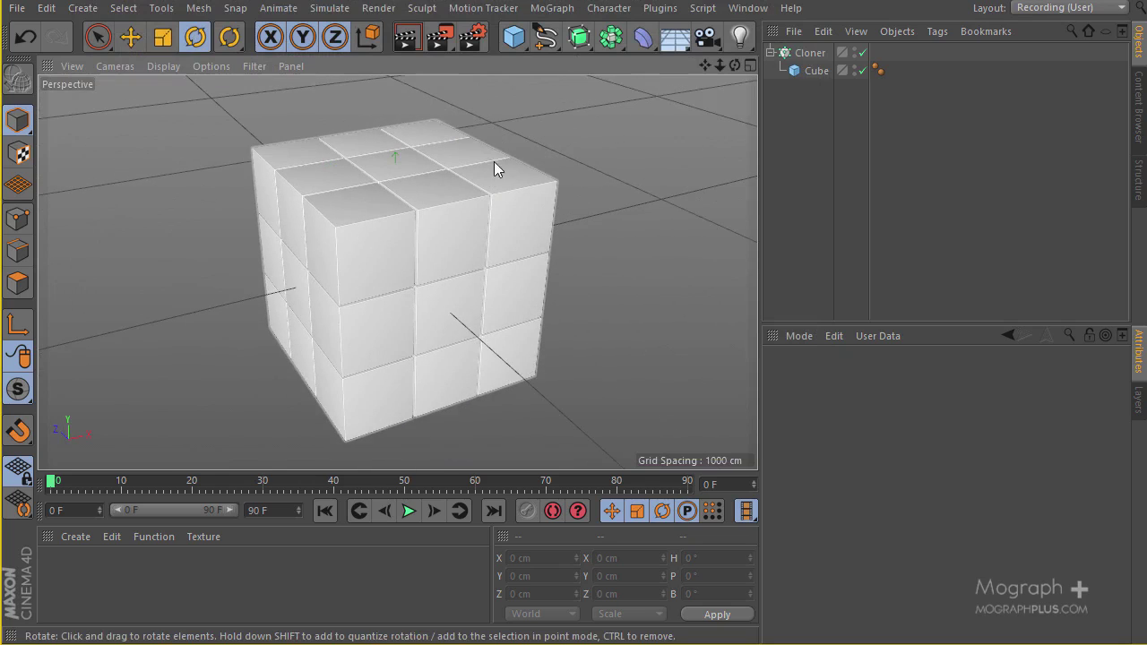
left_click(707, 36)
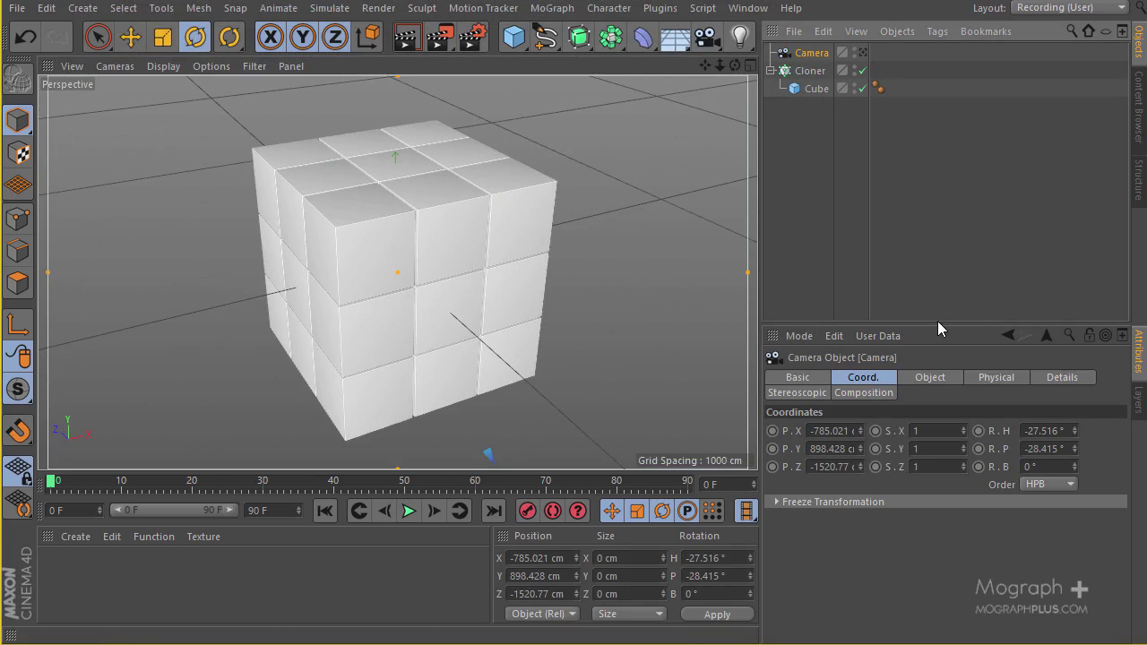
left_click(863, 54)
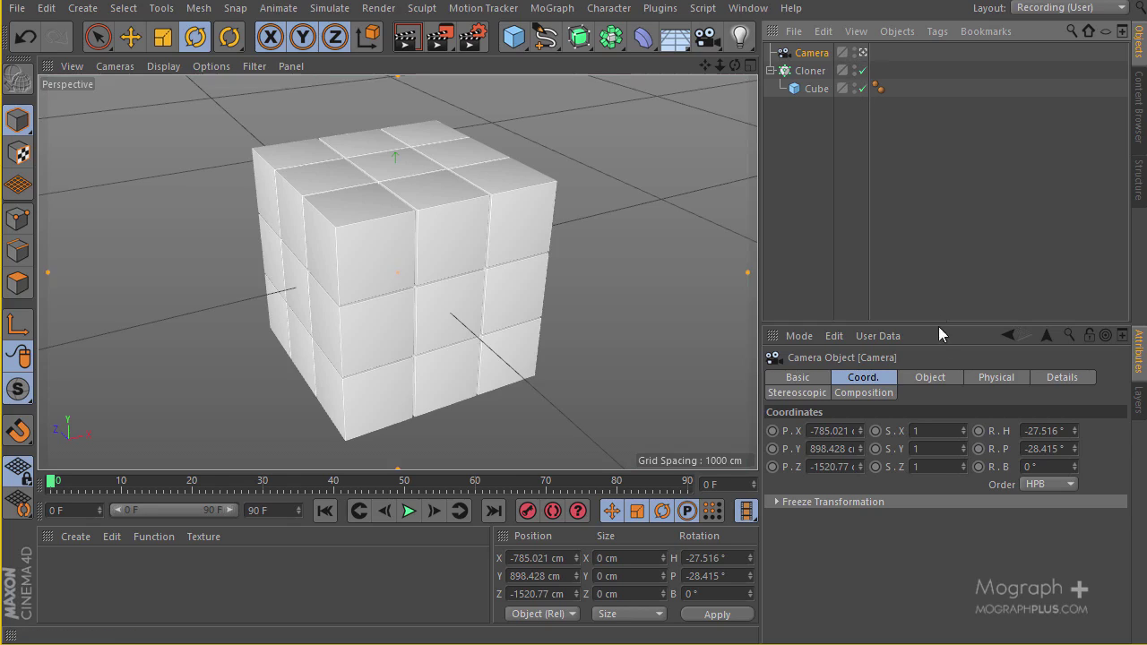
Set the camera's focal length to 15 mm and bring it closer so the cube fills the frame
left_click_drag(938, 311, 937, 227)
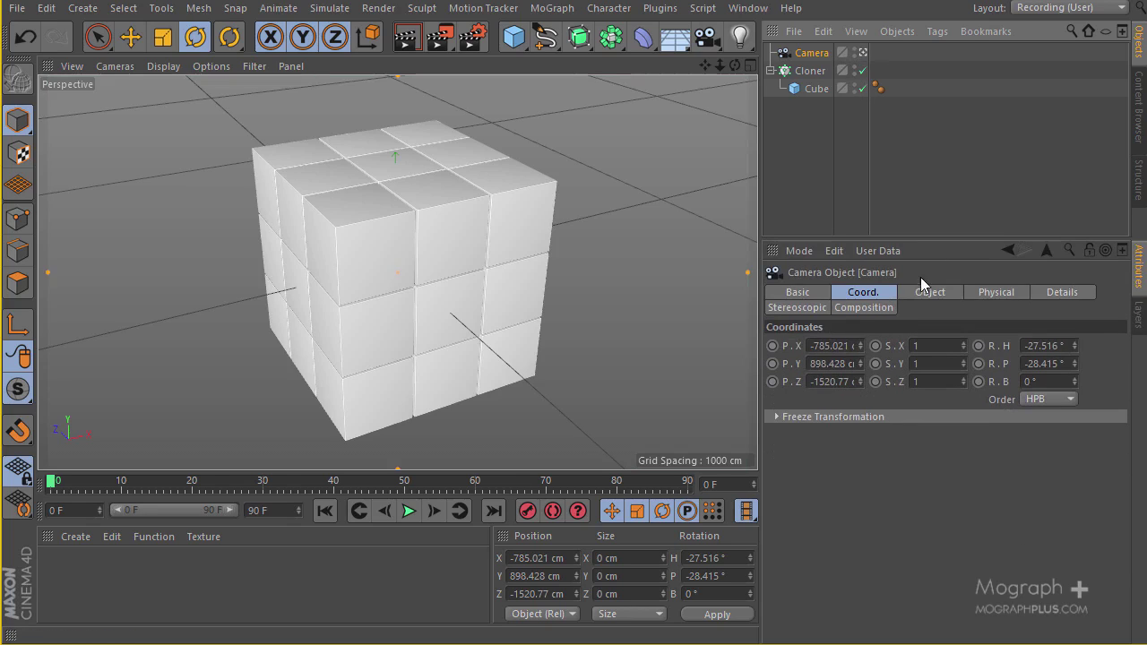
left_click(927, 292)
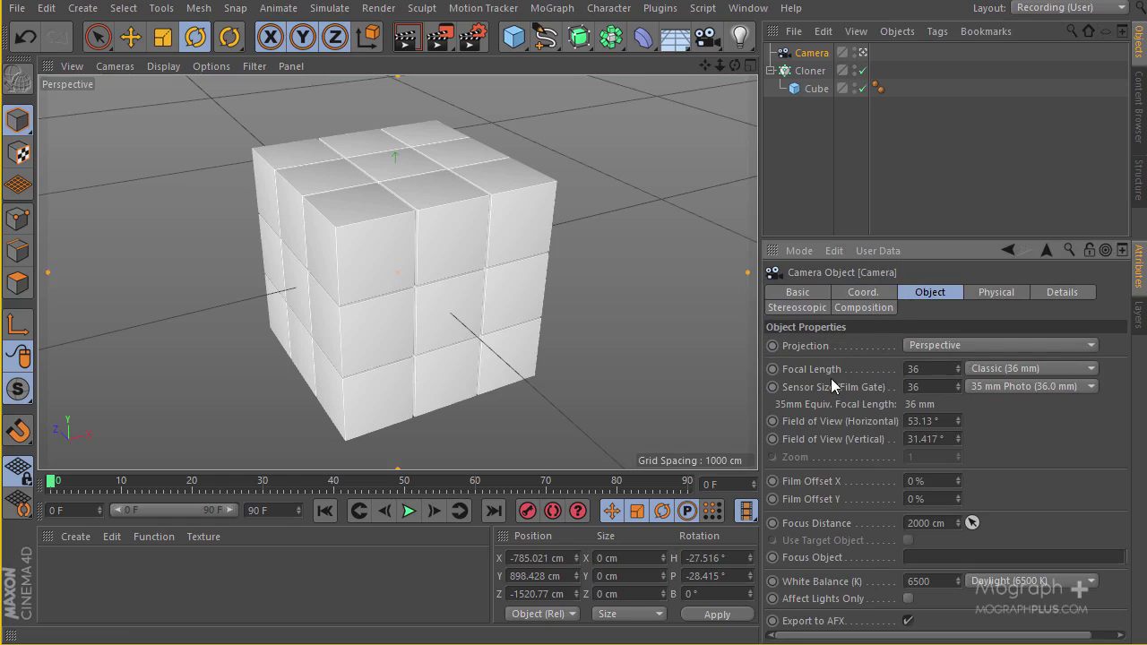
double_click(923, 369)
type("15")
key("Return")
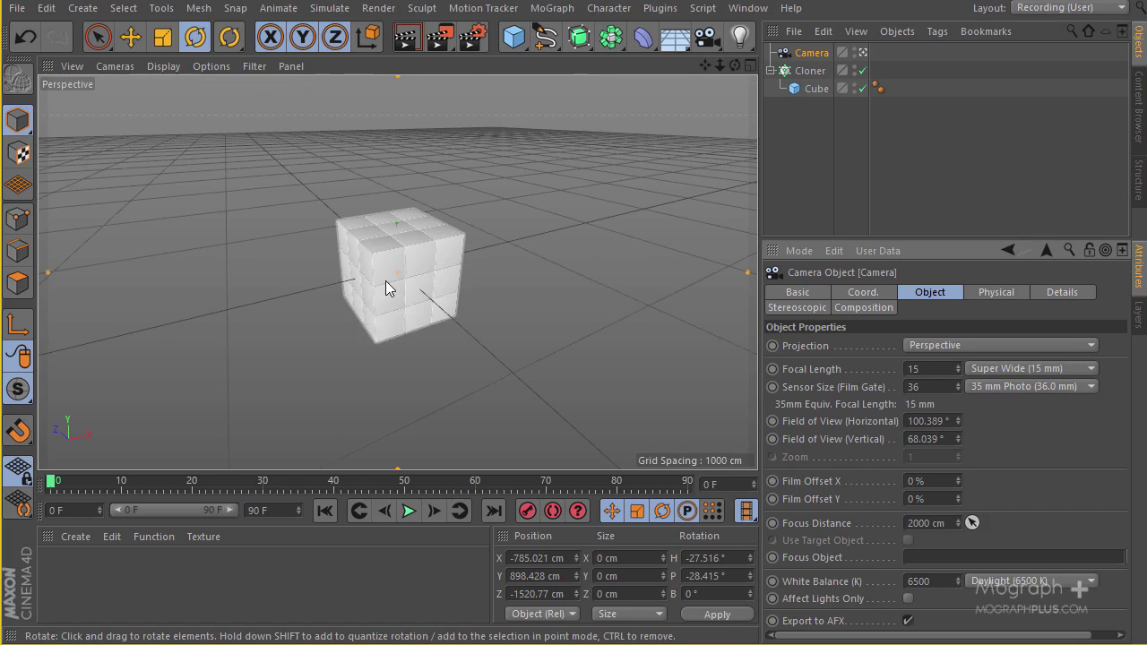
scroll(394, 278, "up", 6)
middle_click_drag(416, 269, 401, 278, "alt")
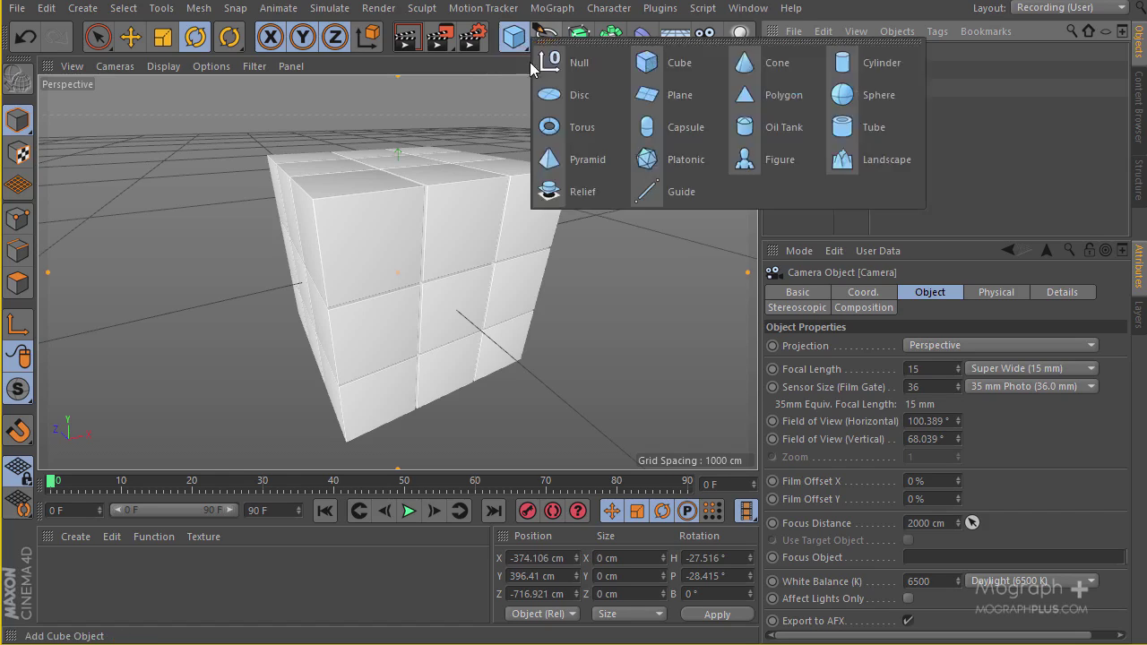
Add two null objects named P and R, and nest the camera under R and R under P
left_click(522, 44)
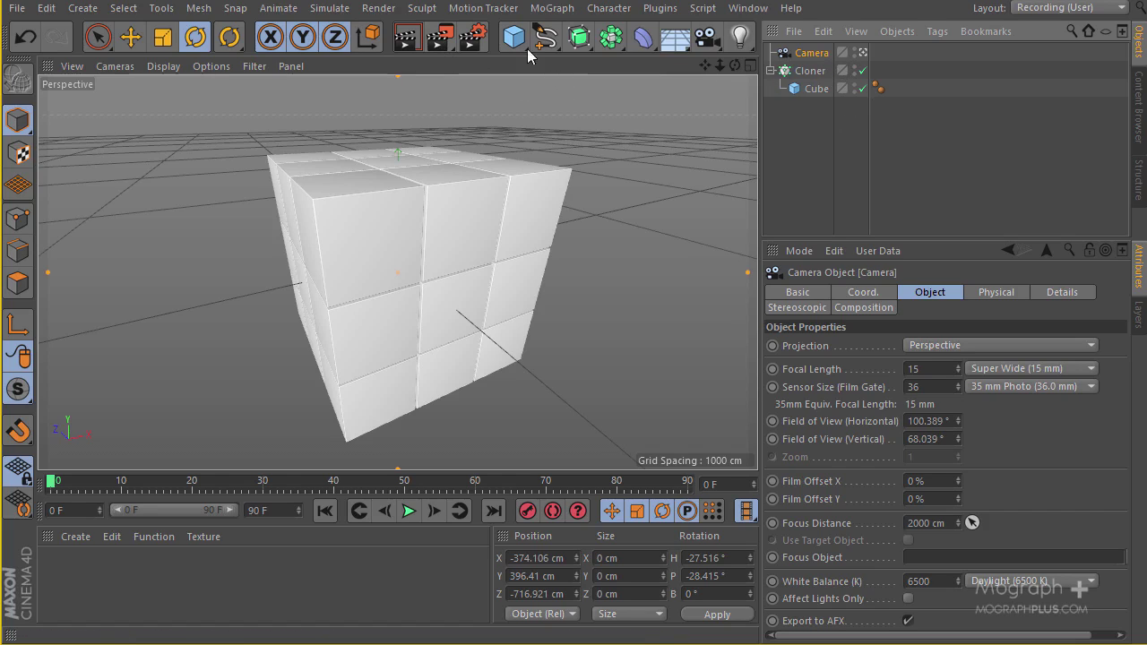
left_click_drag(507, 44, 586, 75)
double_click(807, 71)
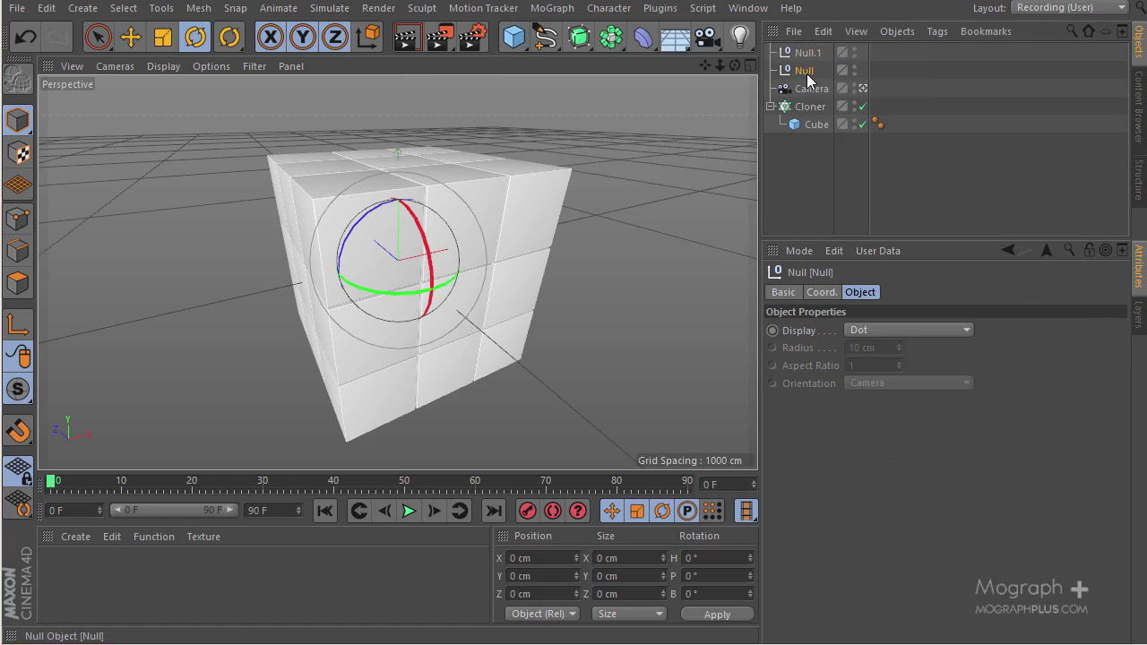
type("P")
key("Return")
double_click(801, 53)
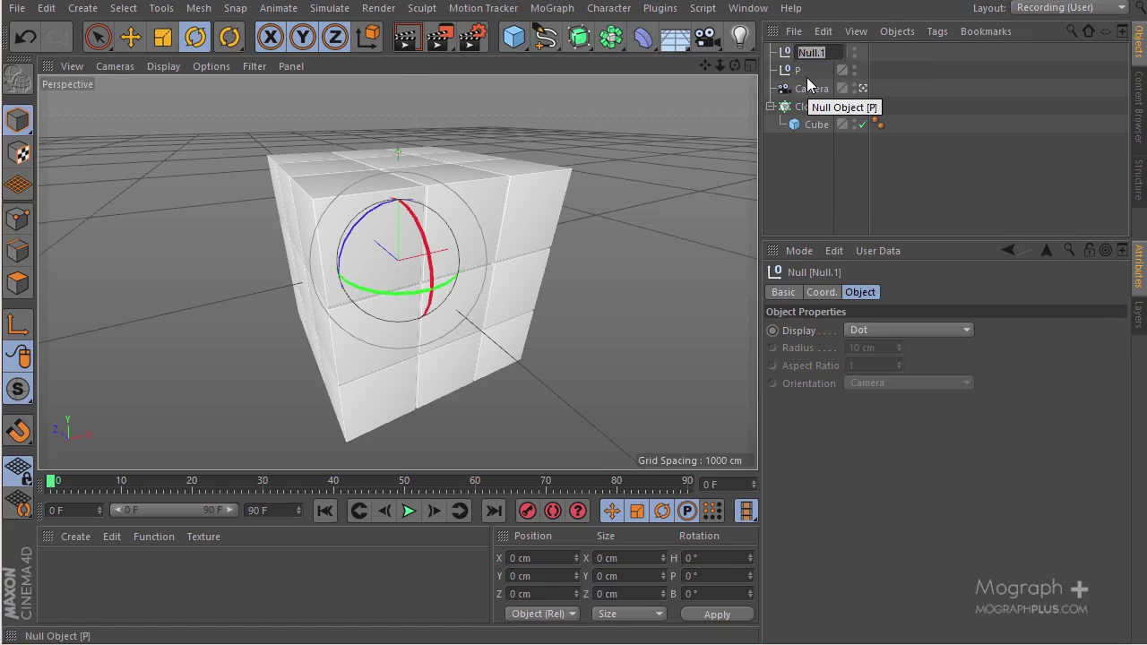
type("R")
key("Return")
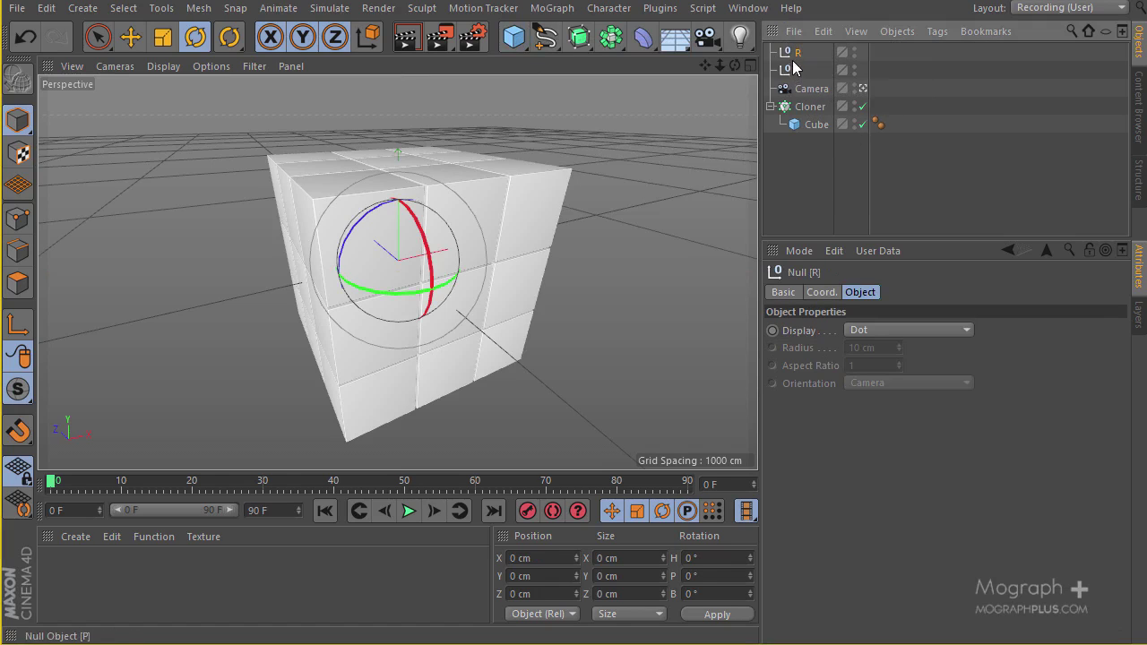
left_click_drag(794, 52, 798, 79)
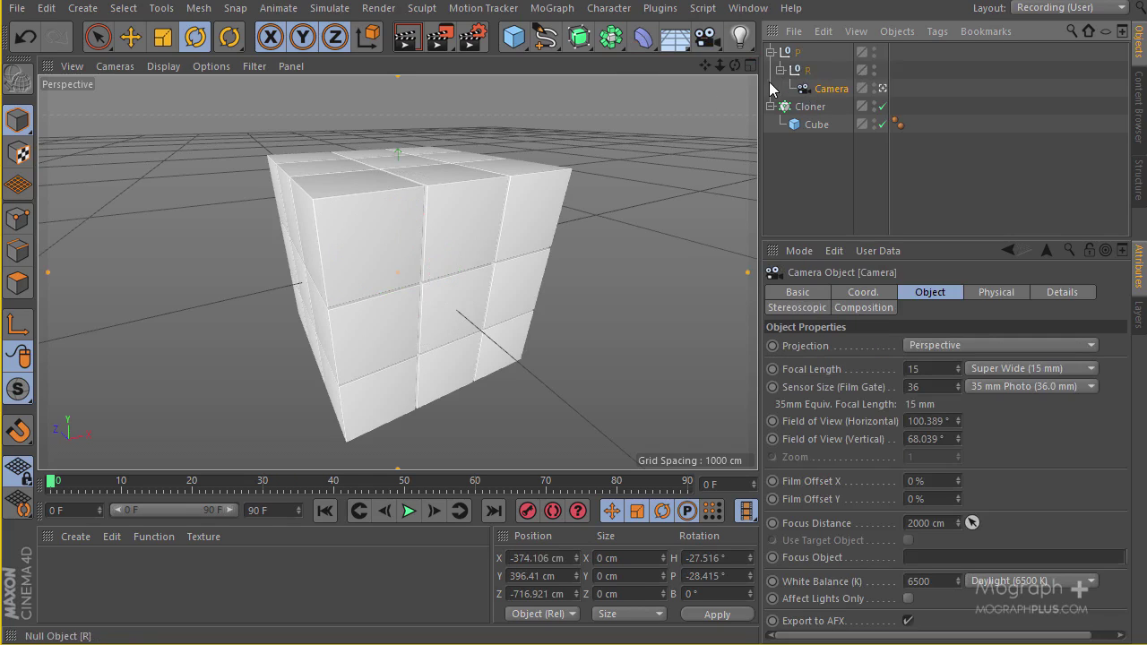
Try rotating null R to about -13° heading, -11° pitch and 106° bank to swing the camera around the cube
left_click(793, 60)
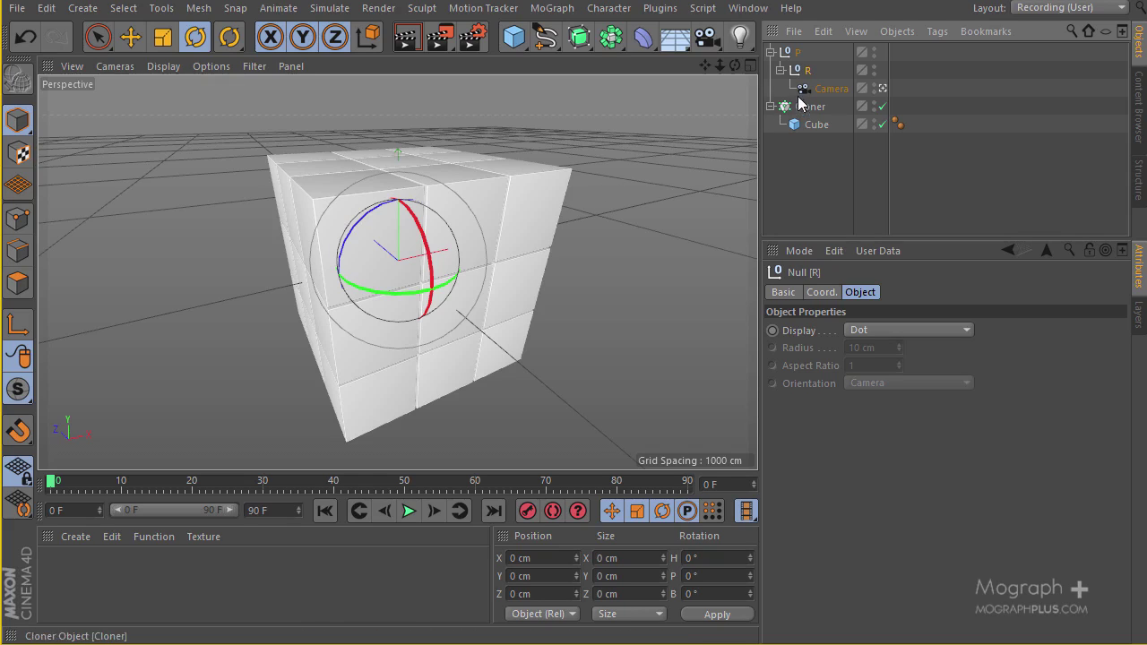
left_click_drag(359, 269, 316, 224, "alt")
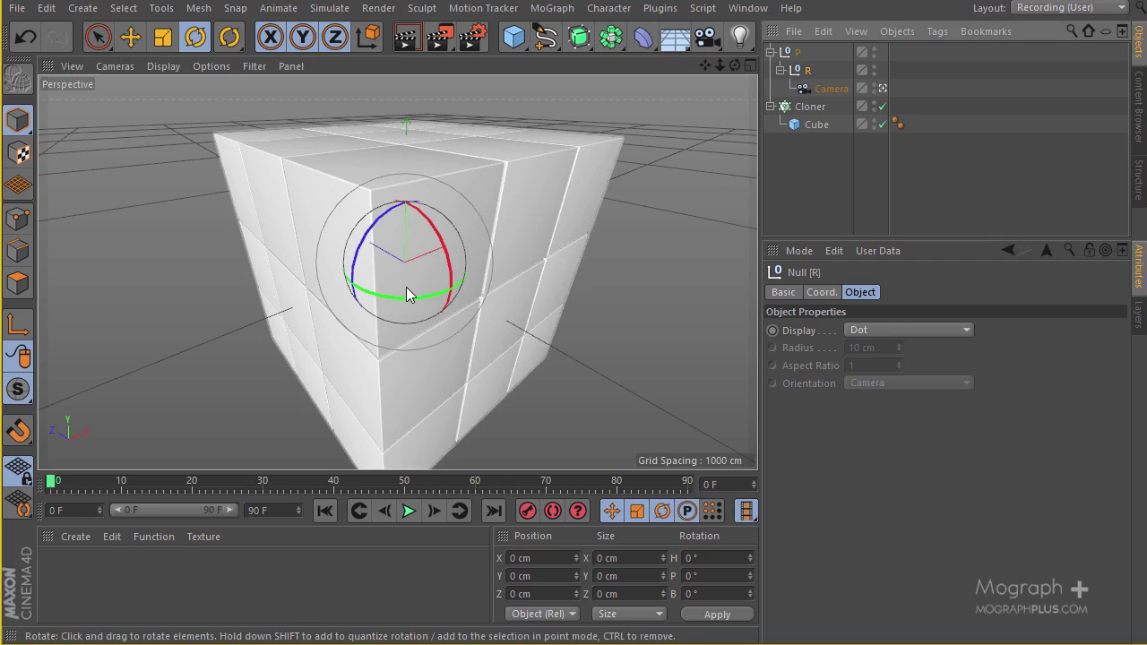
mouse_move(388, 297)
left_mouse_down()
mouse_move(402, 295)
mouse_move(344, 288)
mouse_move(377, 274)
mouse_move(399, 282)
left_mouse_up()
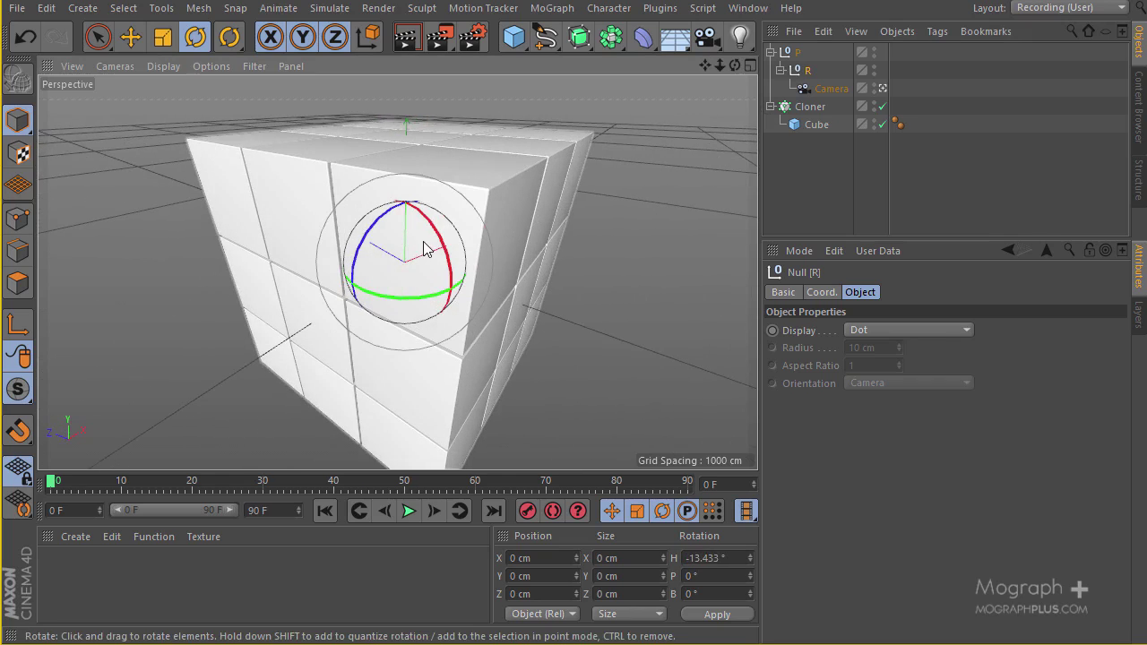
left_click_drag(440, 236, 342, 107)
left_click(824, 90)
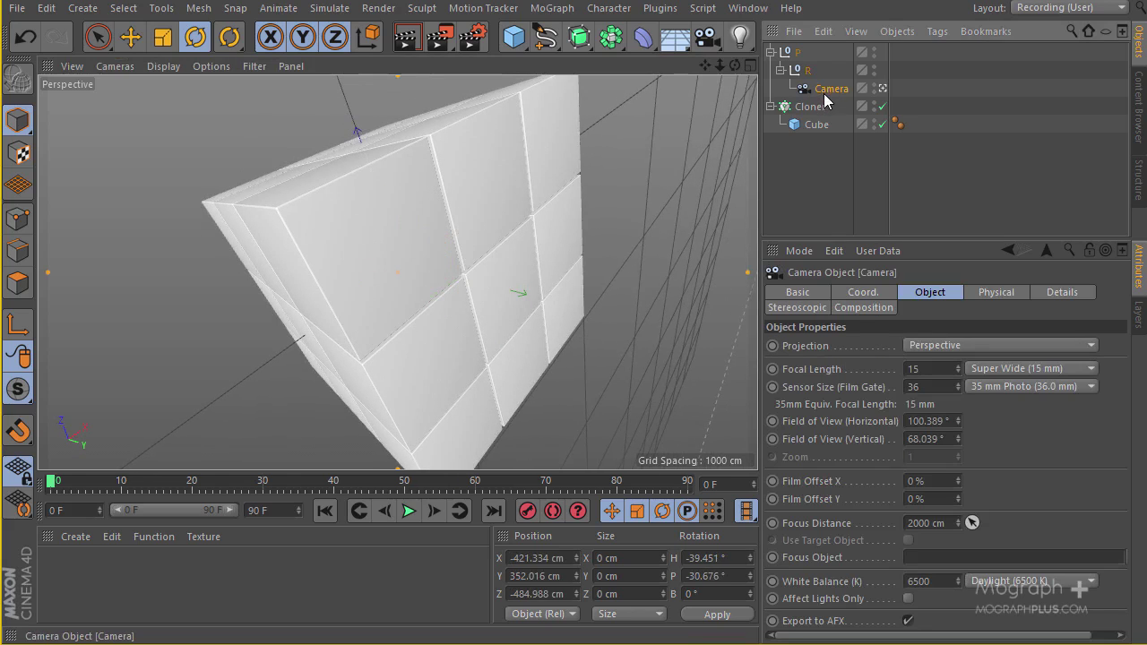
left_click(804, 72)
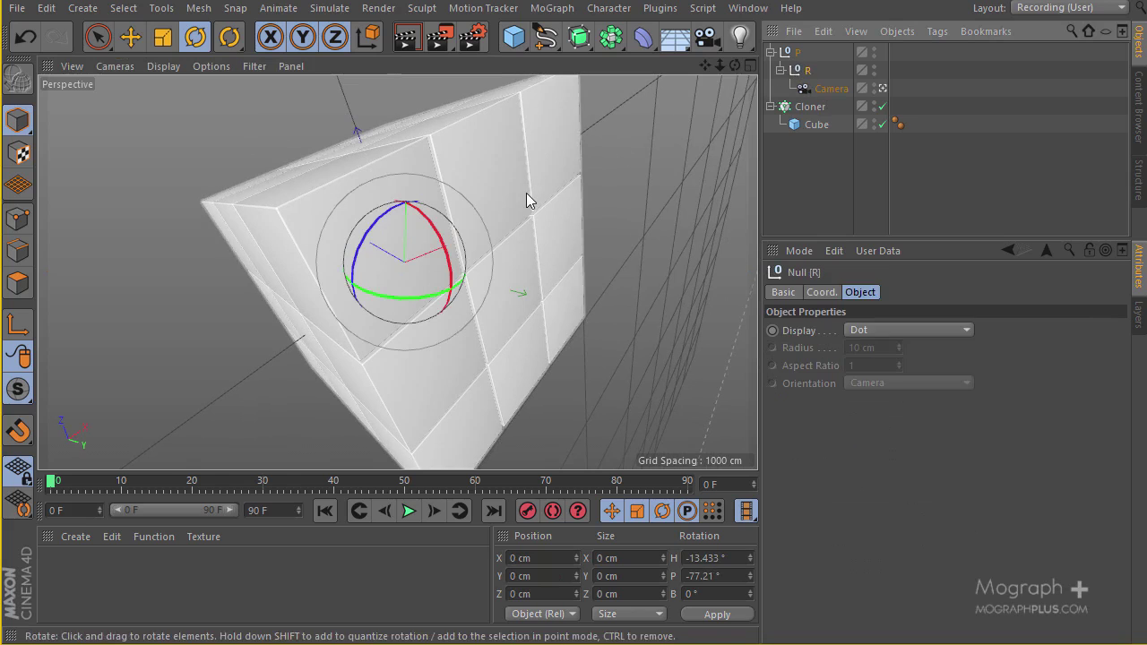
left_click_drag(425, 224, 489, 307)
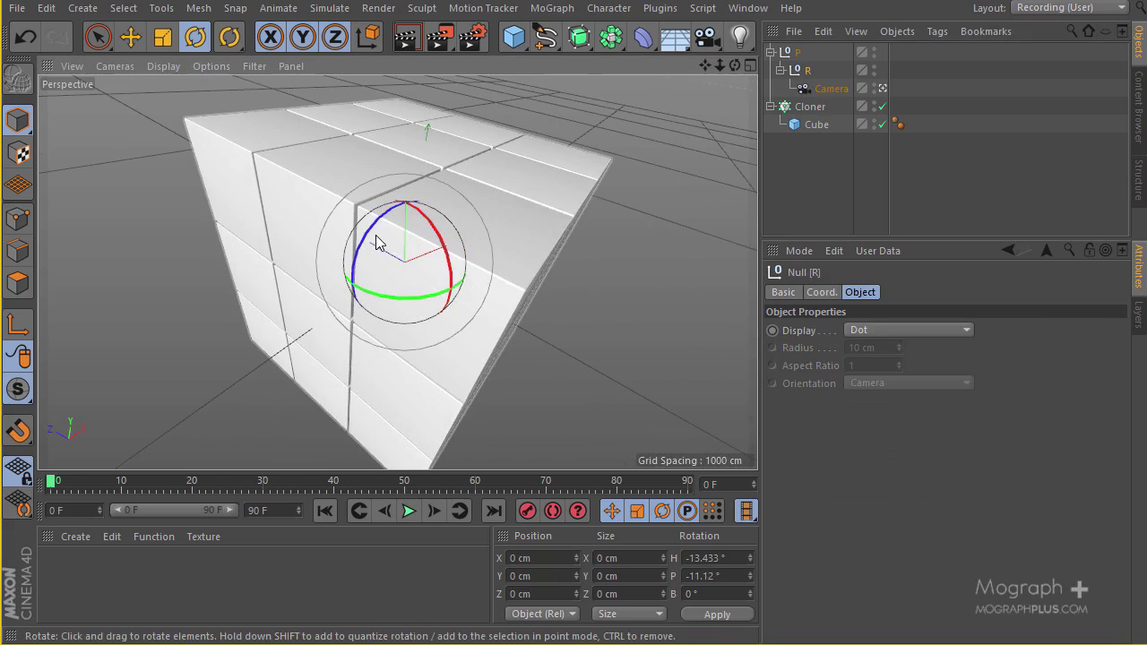
left_click_drag(367, 238, 481, 183)
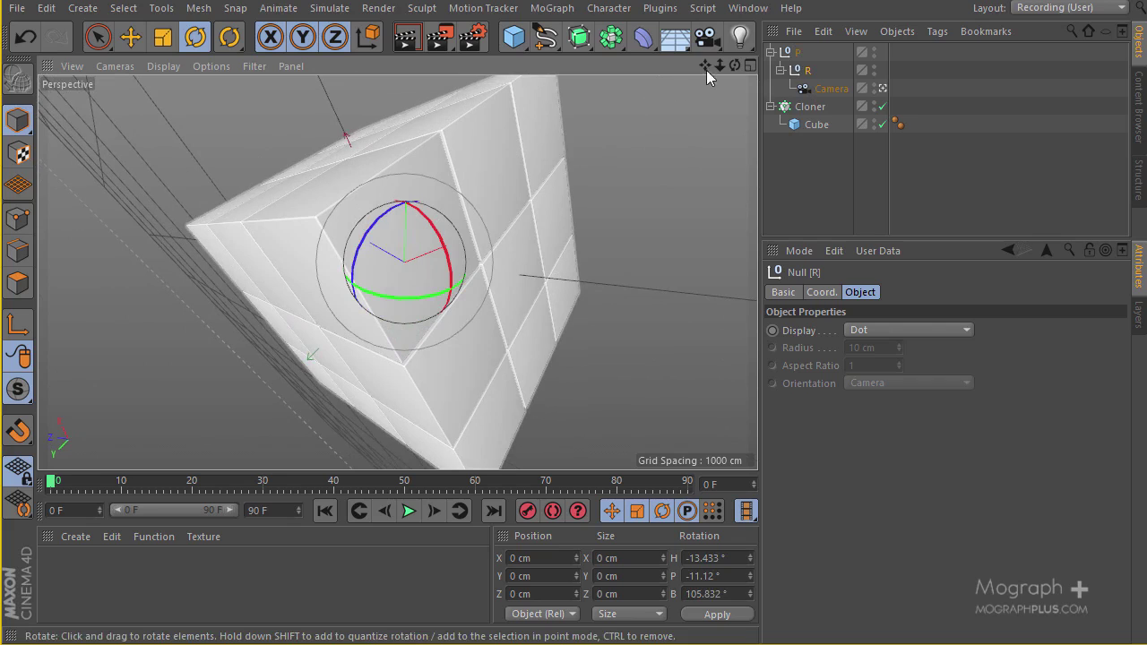
Try moving null P to about -9 cm along its Z axis to shift the camera rig
left_click(797, 52)
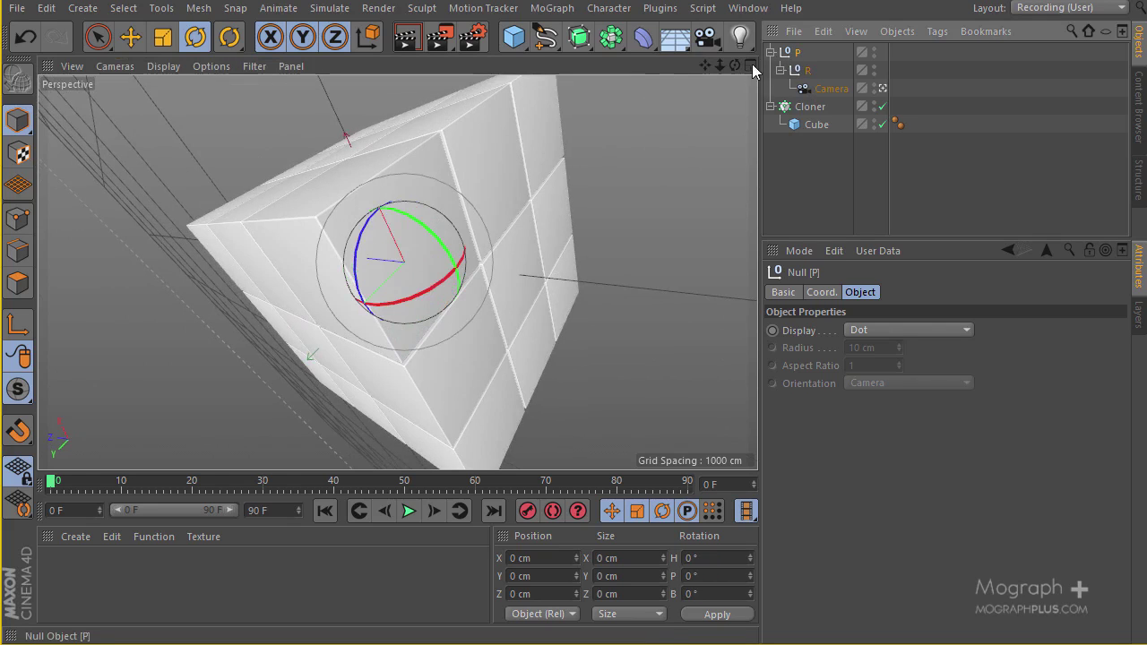
left_click(130, 38)
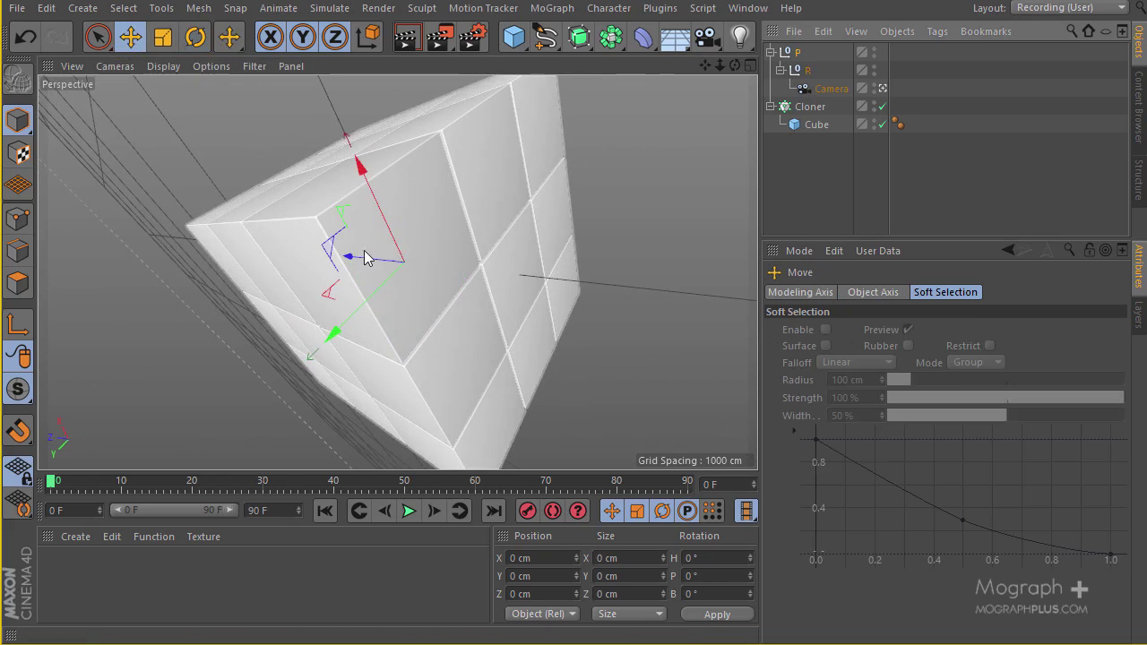
mouse_move(354, 253)
left_mouse_down()
mouse_move(222, 235)
mouse_move(367, 242)
left_mouse_up()
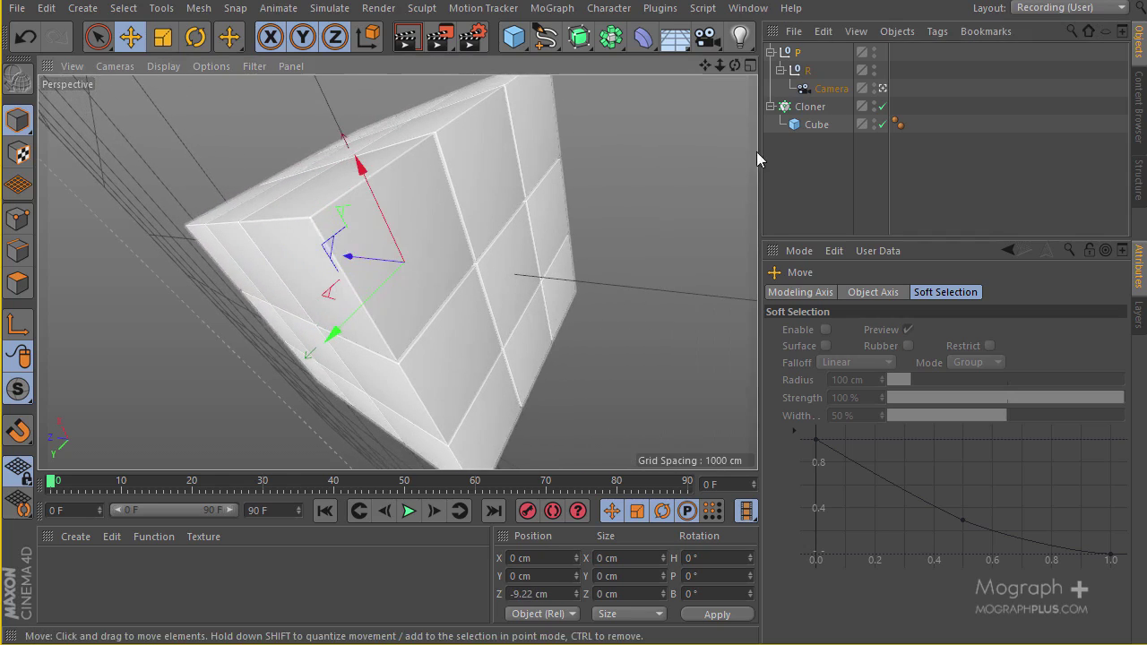
Select nulls P and R together and set their Z position to 0 cm
left_click(806, 74, "ctrl")
left_click(822, 293)
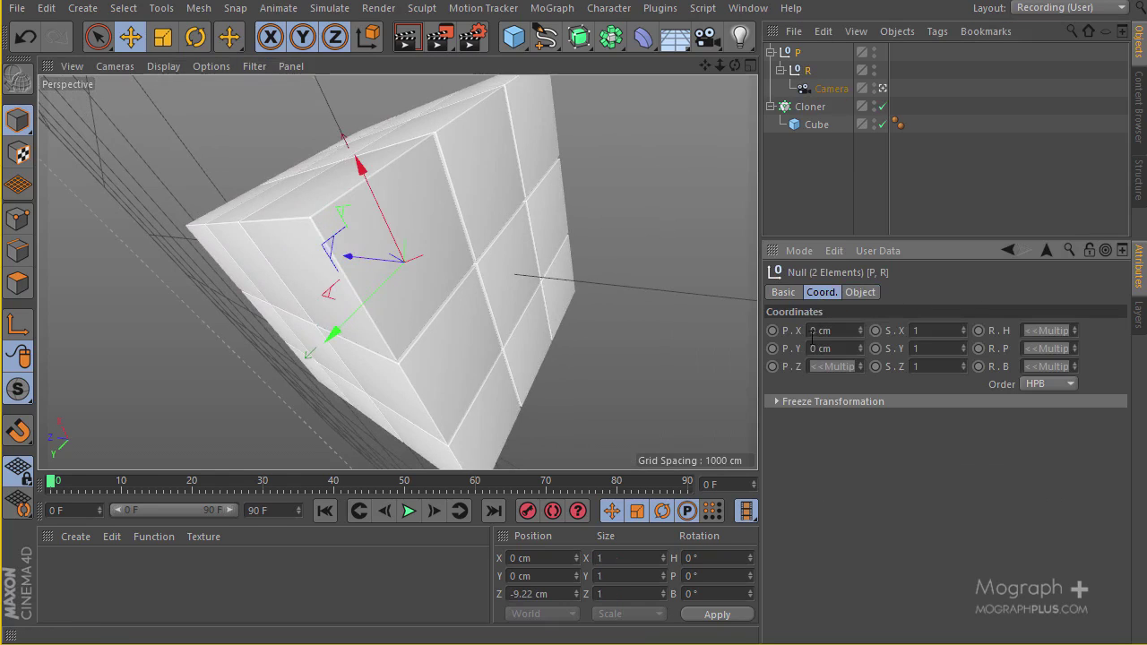
left_click(832, 366)
type("0")
key("Return")
Set the heading, pitch and bank rotation of nulls P and R to 0°
left_click(1030, 330)
type("0")
left_click(1035, 347)
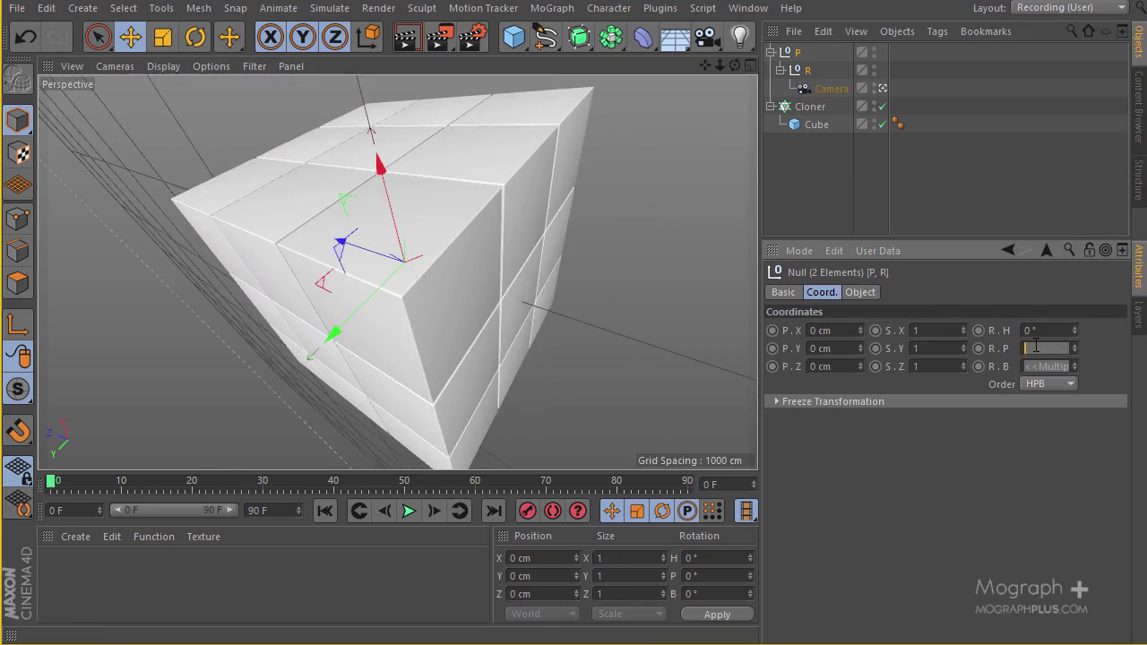
type("0")
key("Return")
key("0")
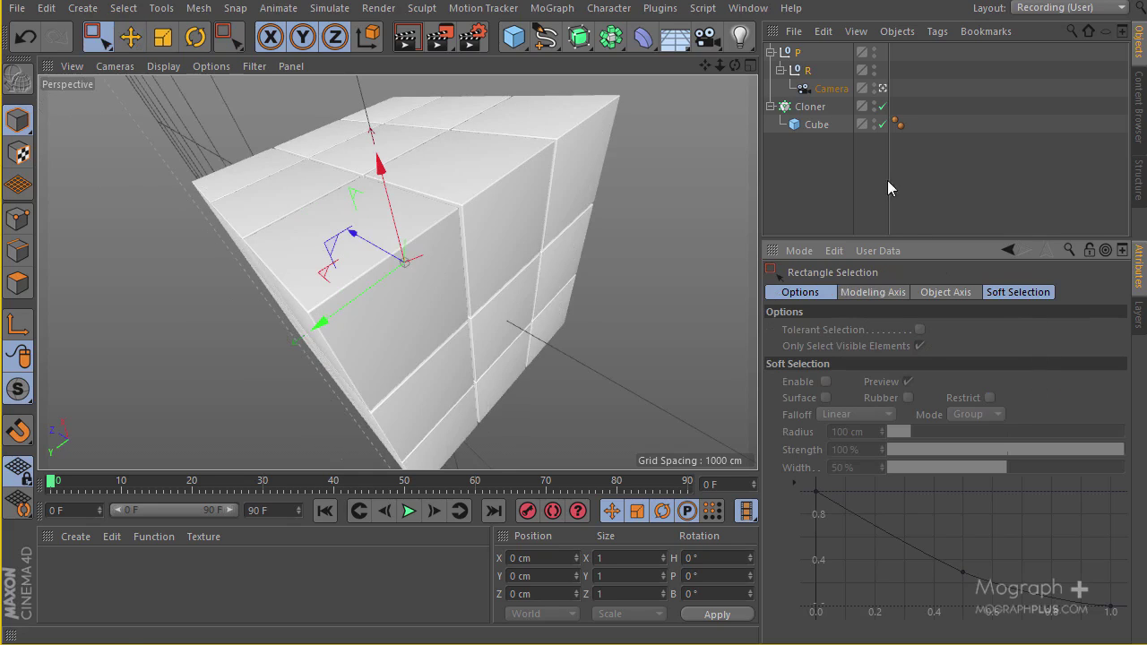
left_click(803, 73)
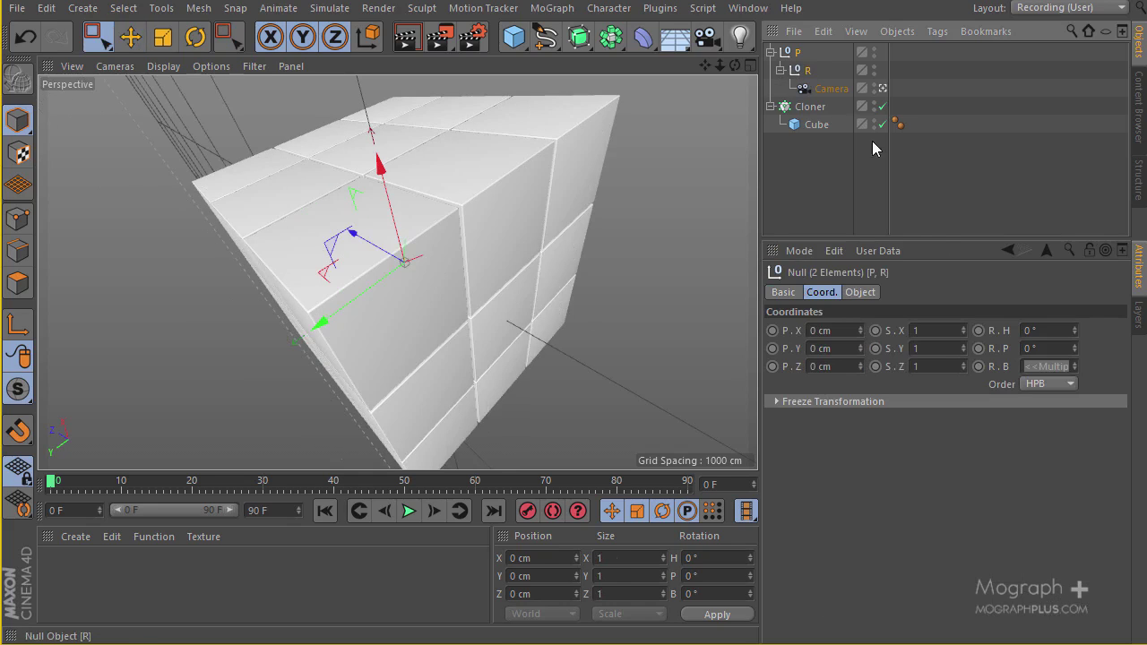
left_click(1034, 366)
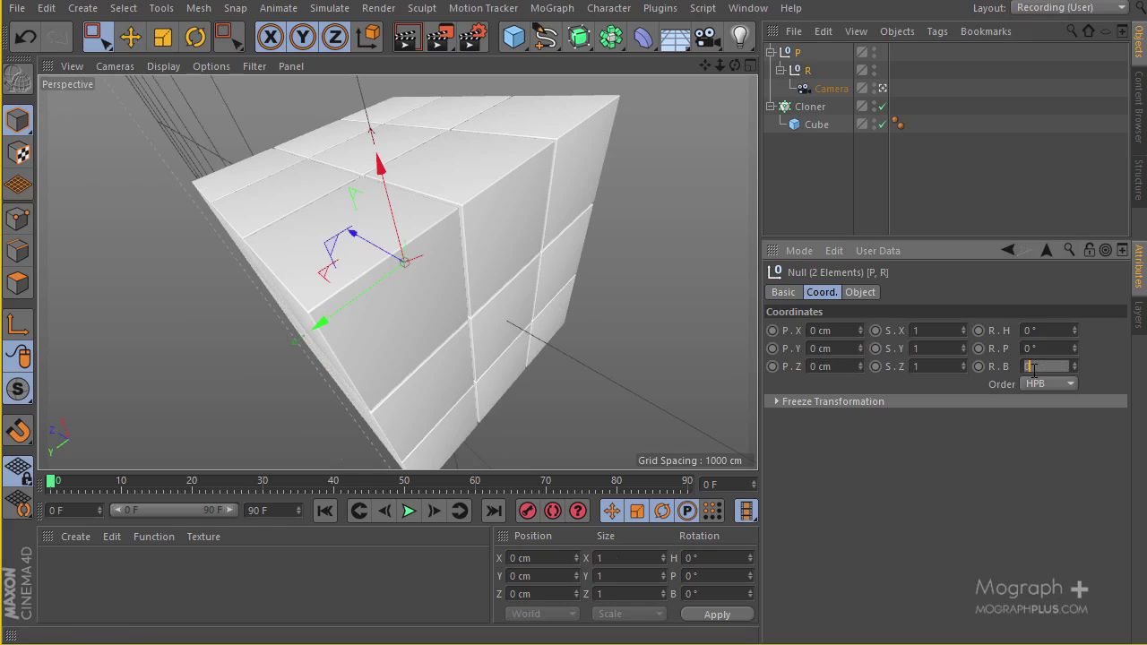
type("0")
key("Return")
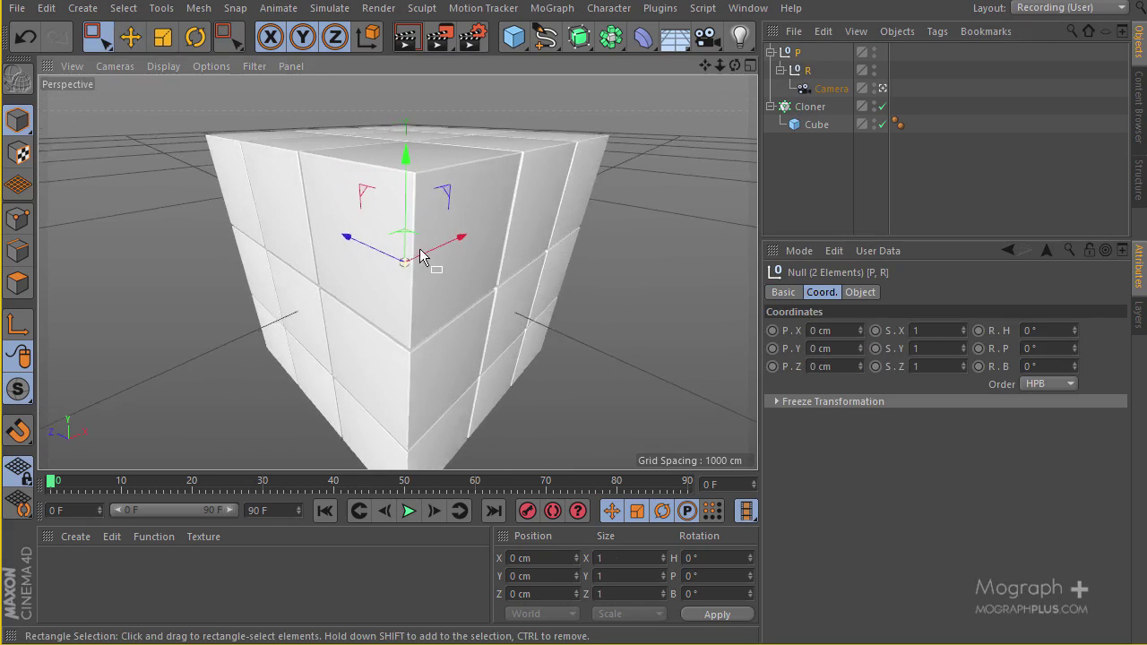
mouse_move(422, 257)
left_mouse_down("alt")
mouse_move(443, 259)
mouse_move(410, 259)
left_mouse_up("alt")
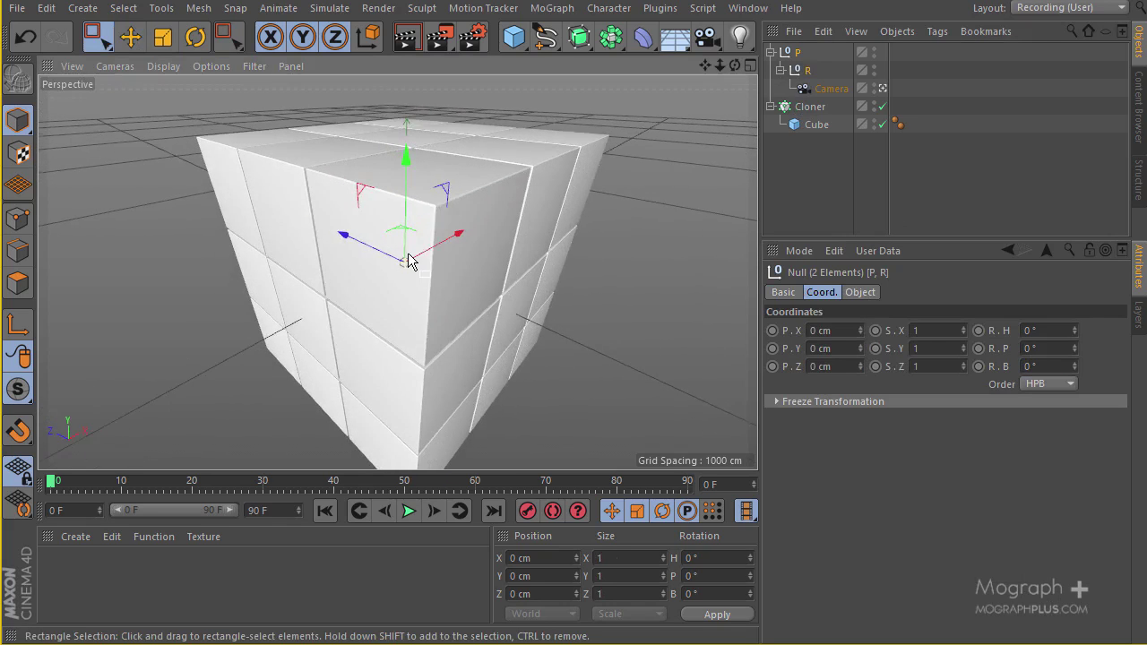
Select nulls R and P together and record a keyframe for both at frame 0
left_click(830, 88)
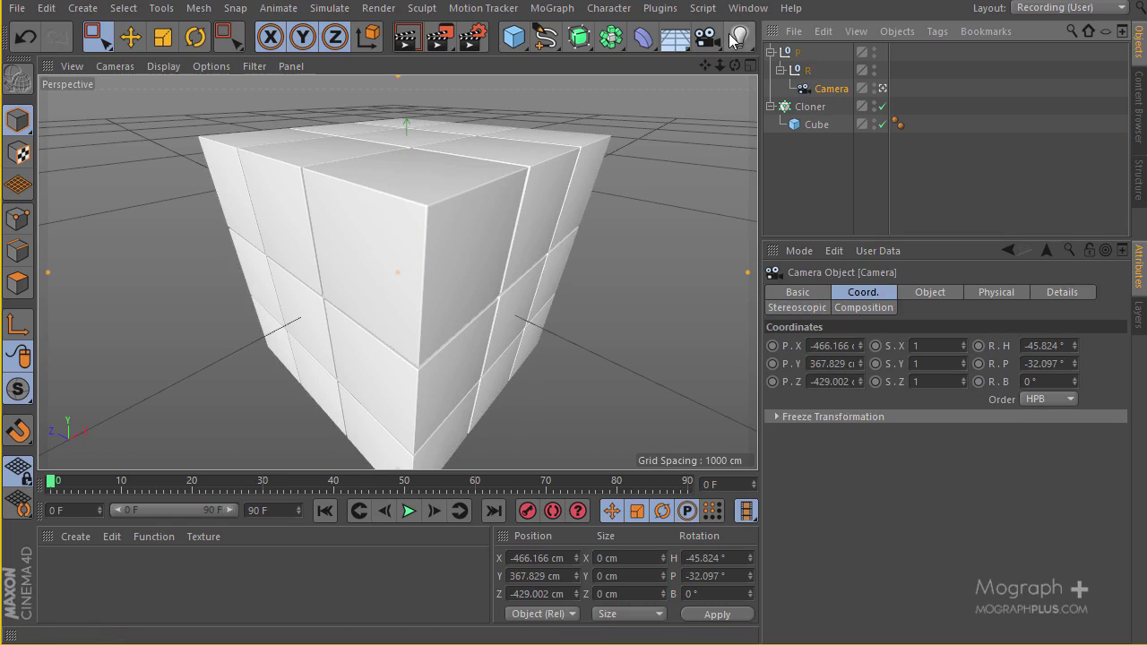
left_click(803, 71)
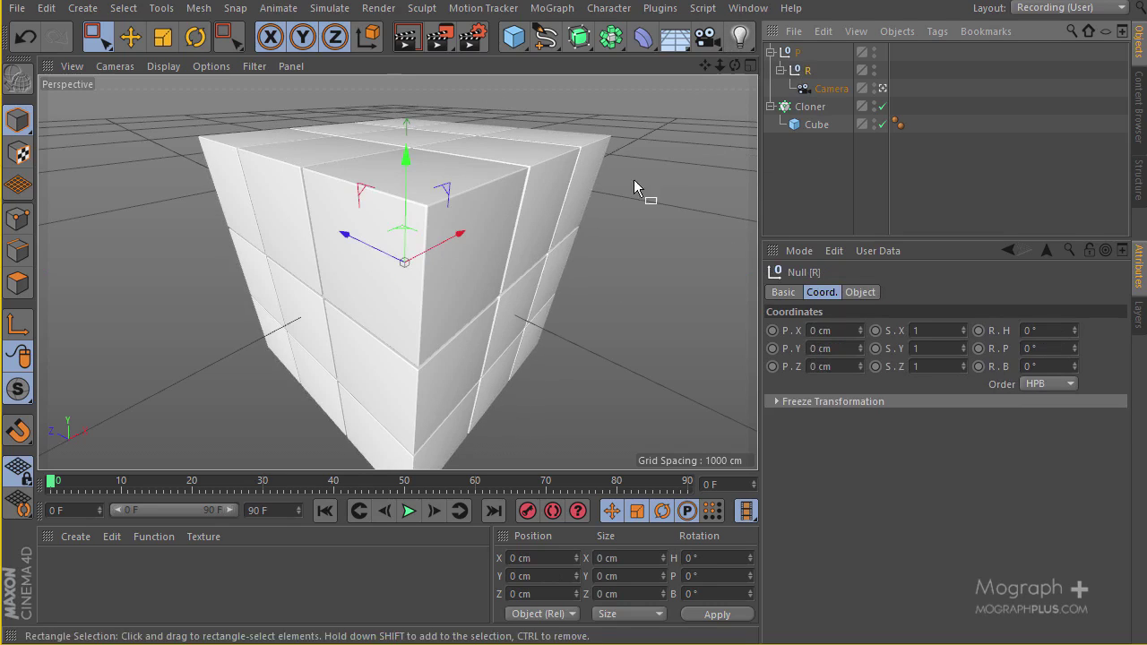
left_click(789, 52, "ctrl")
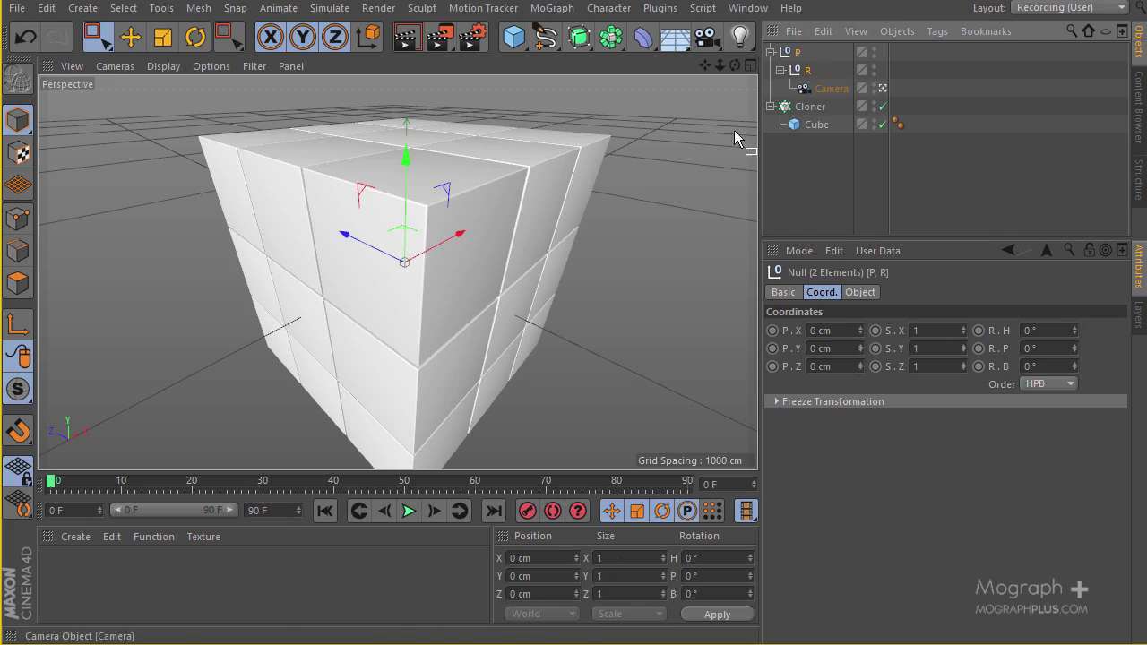
left_click(533, 511)
At frame 26, rotate null R to about 82° heading, 181° pitch and 80° bank
left_click(234, 488)
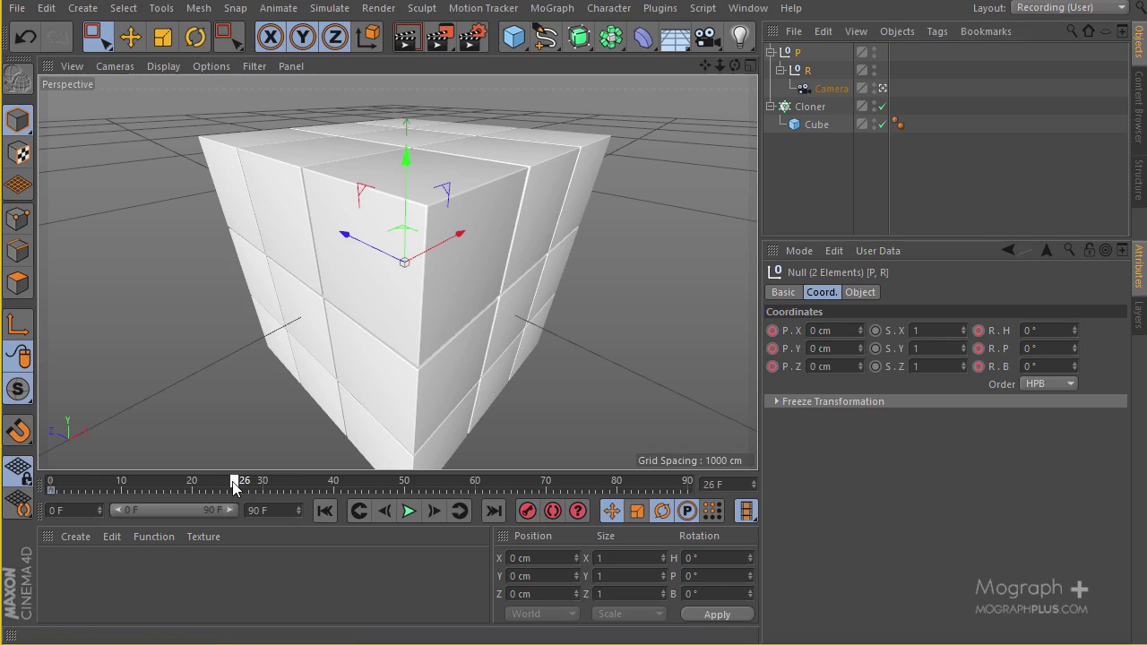
left_click(807, 71)
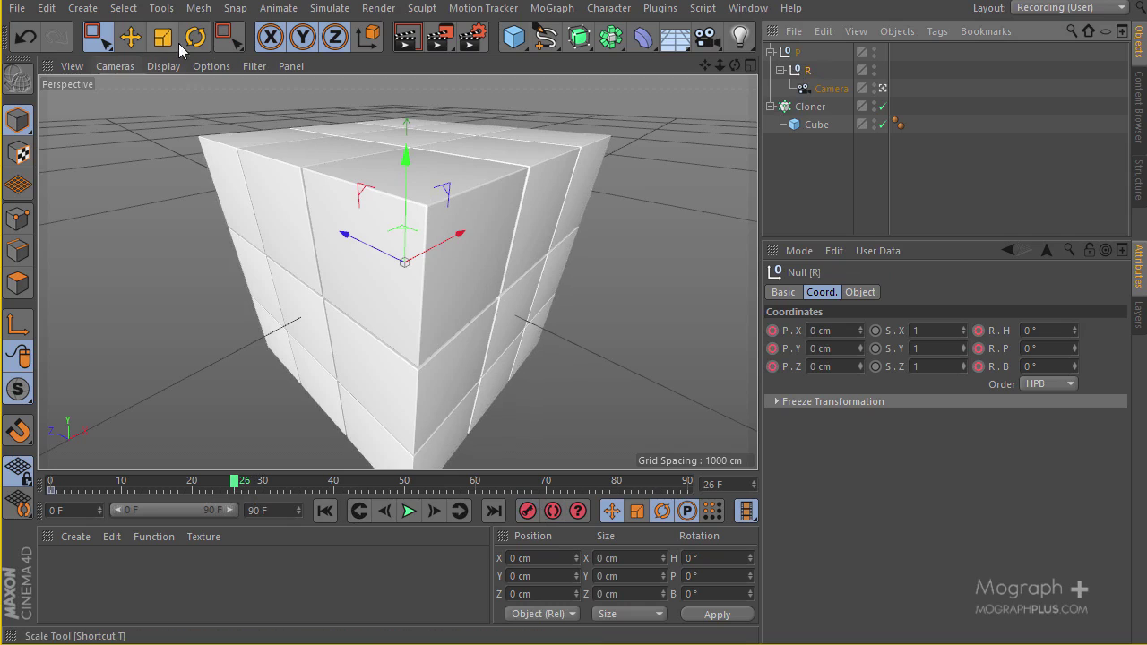
left_click(195, 37)
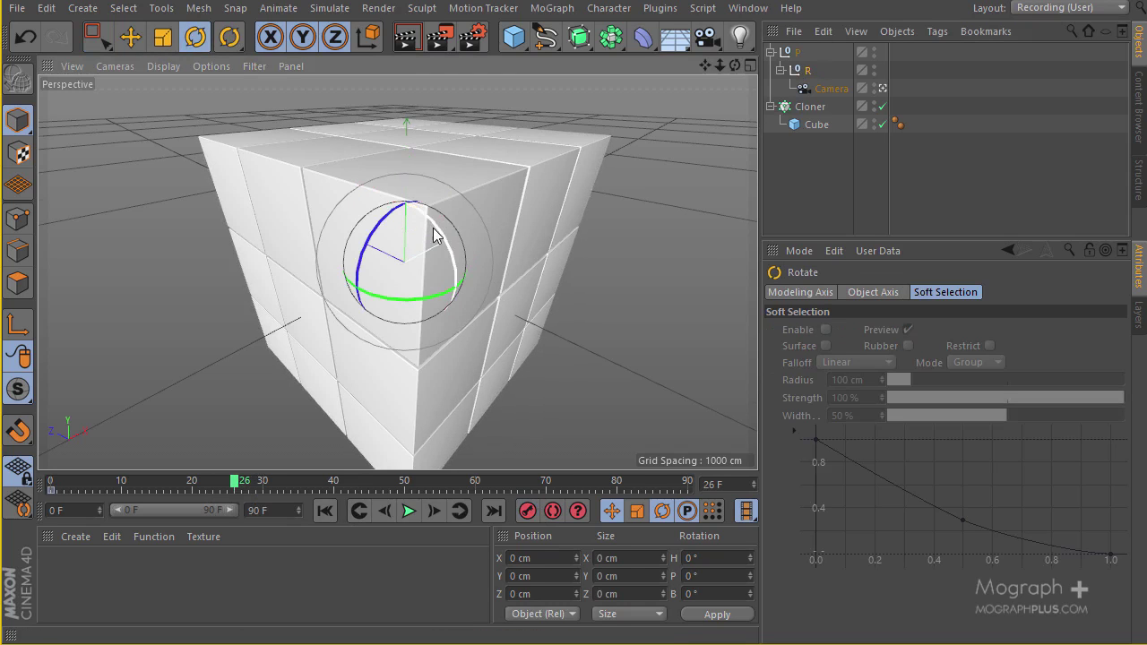
left_click_drag(433, 230, 604, 319)
left_click_drag(429, 232, 320, 289)
left_click_drag(373, 231, 442, 198)
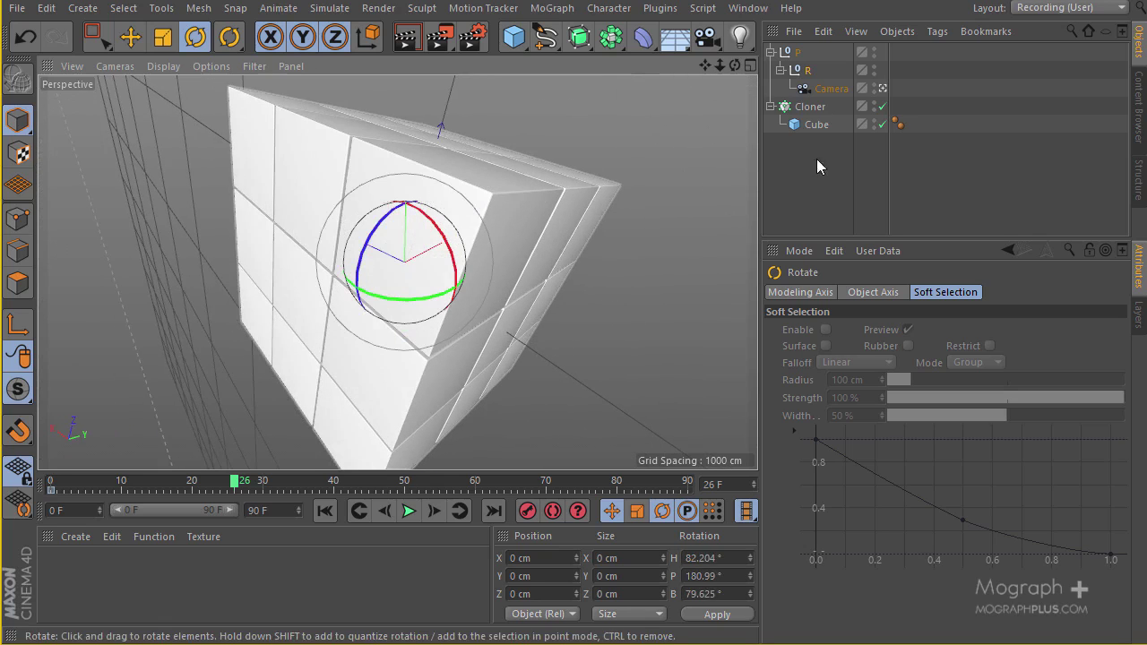
Move null P to about -157 cm in X and -73 cm in Y, and record a keyframe for both nulls at frame 26
left_click(797, 53)
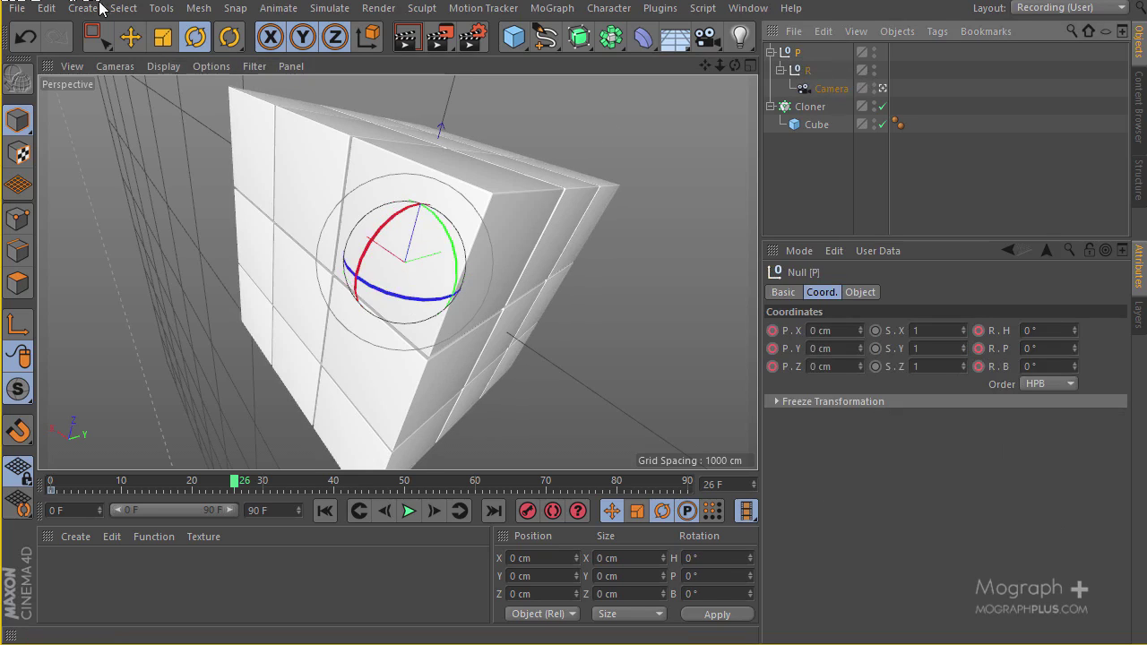
left_click(130, 36)
left_click_drag(435, 256, 392, 263)
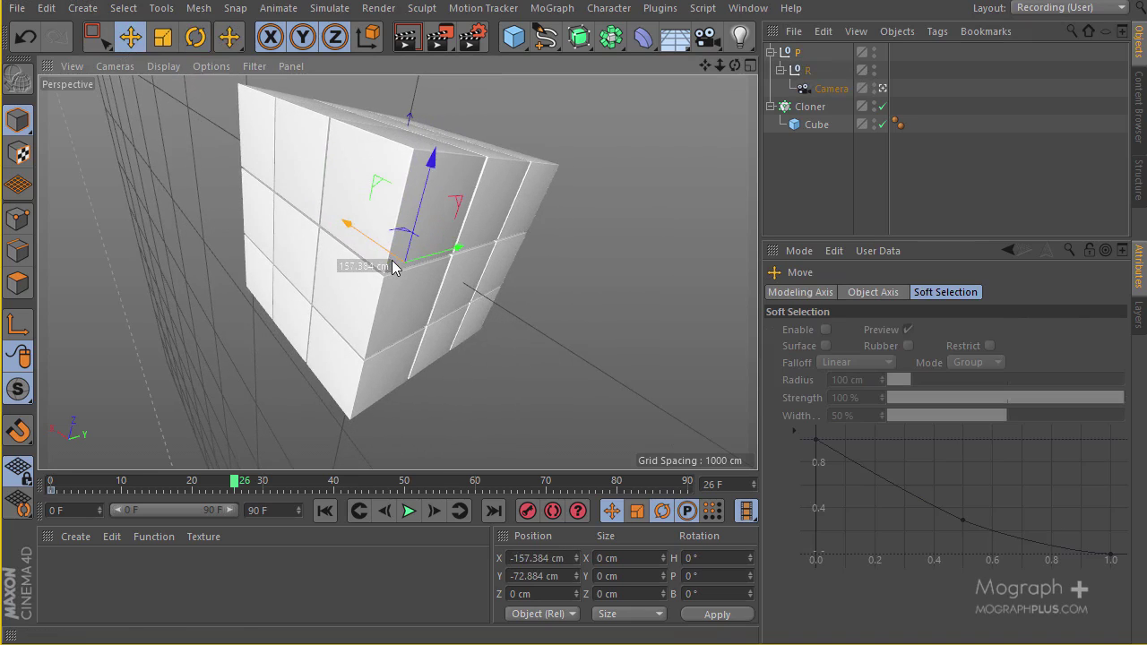
left_click(801, 70)
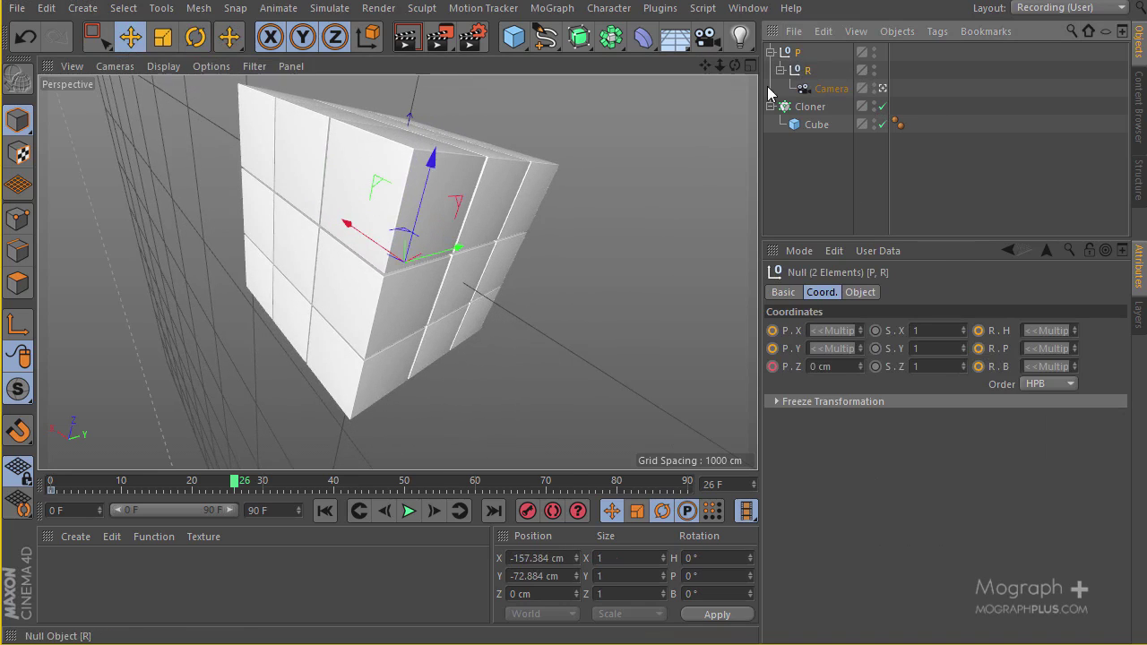
left_click(527, 511)
Play the camera animation from frame 0 and scrub through the timeline to review the movement
left_click_drag(241, 484, 51, 487)
left_click(409, 519)
left_click(410, 511)
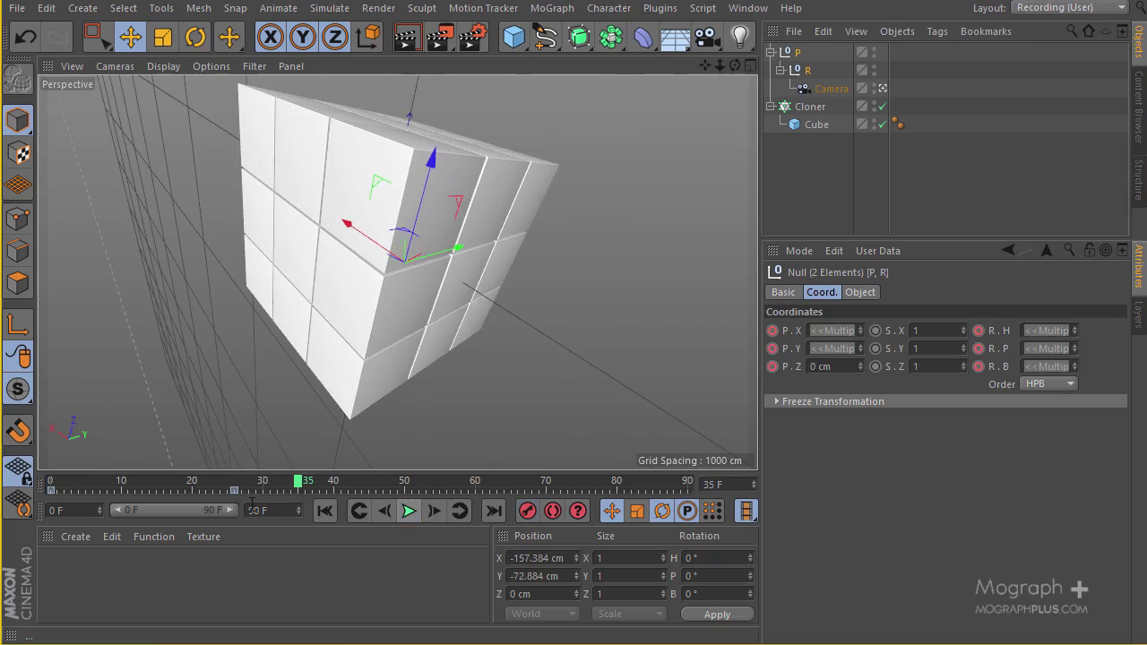
left_click_drag(162, 485, 535, 530)
At frame 48, rotate nulls P and R together by about 11° in pitch and record a keyframe for both
left_click(204, 36)
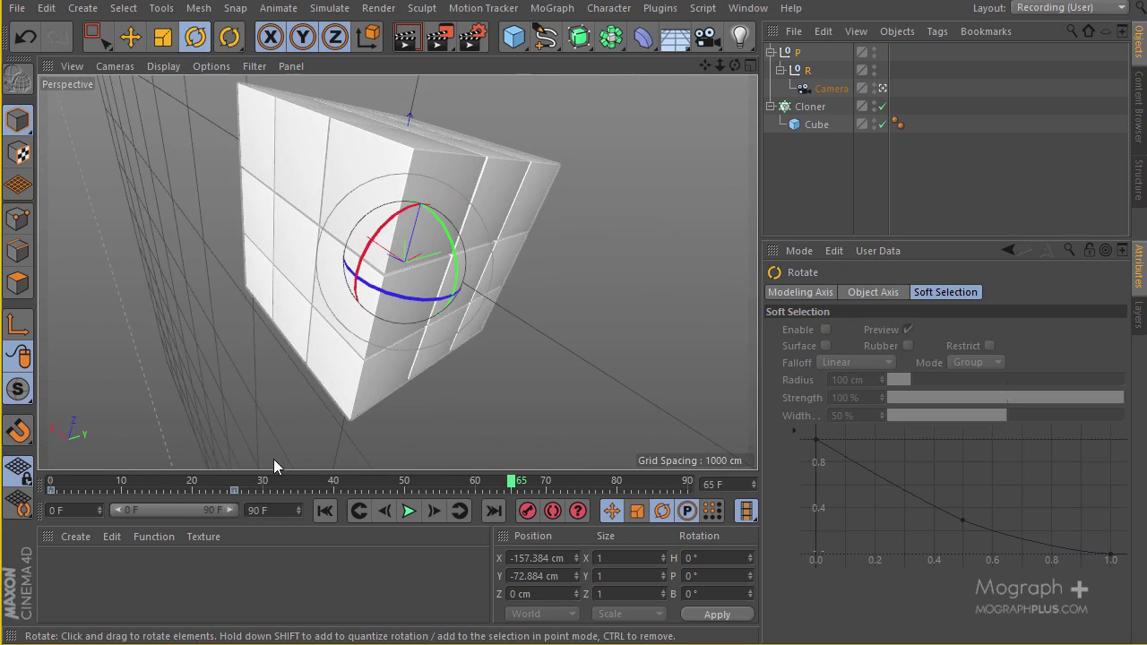
left_click_drag(269, 483, 390, 461)
left_click_drag(386, 233, 397, 231)
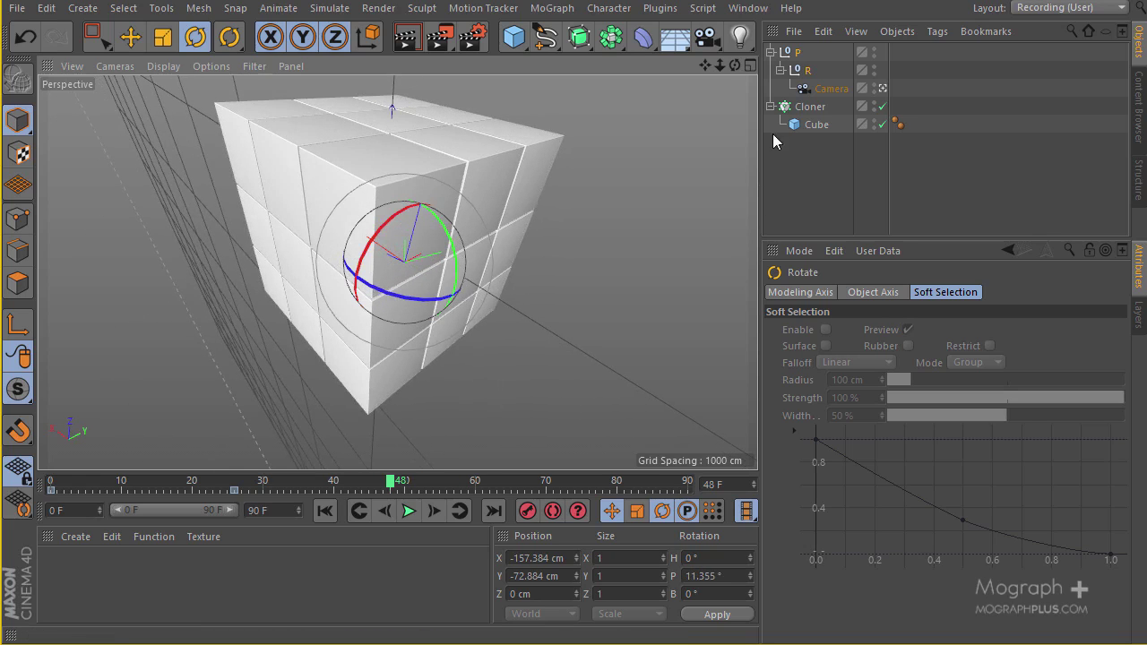
left_click(527, 510)
Return to frame 0 and set the animation's end frame to 50
left_click_drag(374, 481, 51, 482)
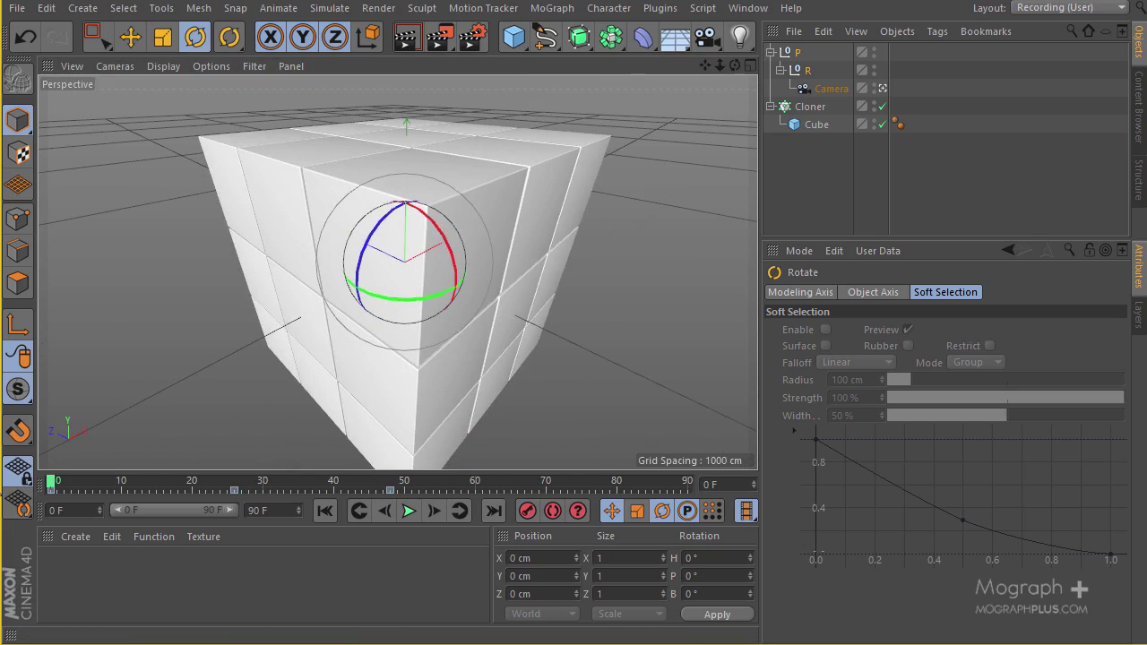
left_click(284, 509)
type("50")
key("Return")
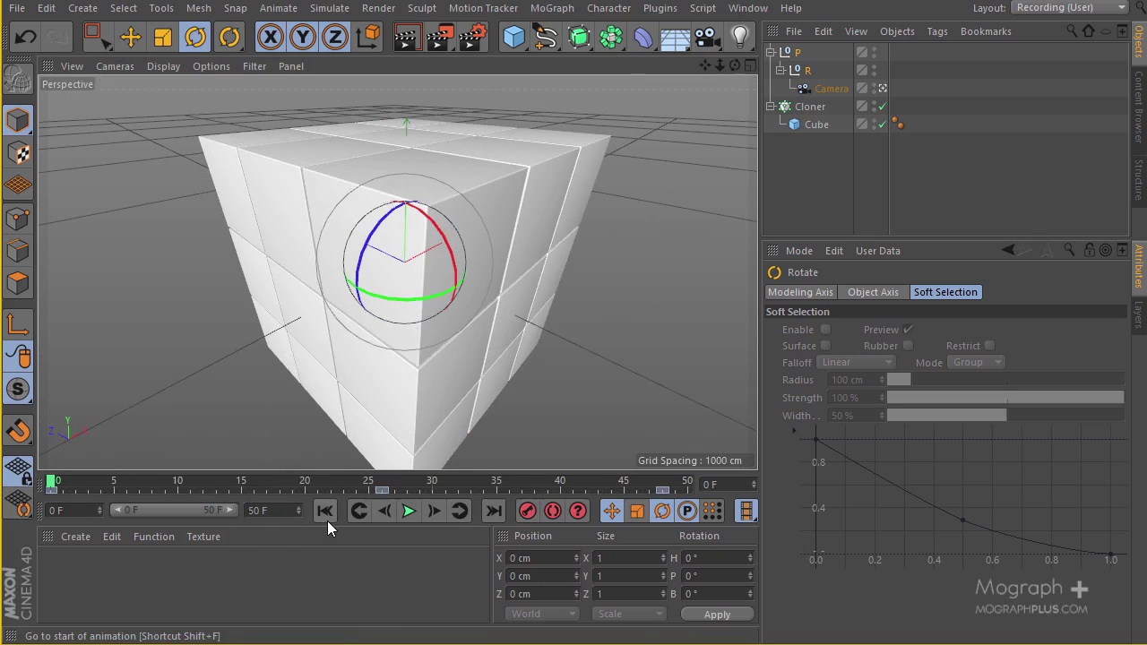
Play the shortened animation several times from the start and scrub the timeline to examine the camera's movement between keyframes
left_click(409, 511)
left_click(404, 517)
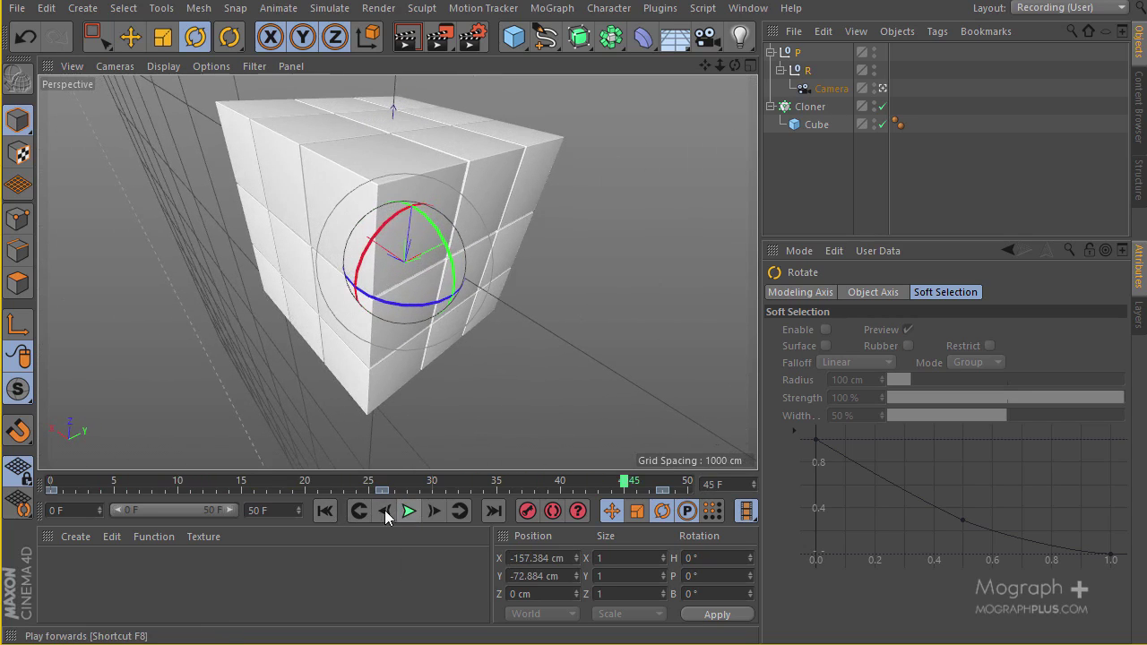
left_click(324, 510)
left_click(409, 511)
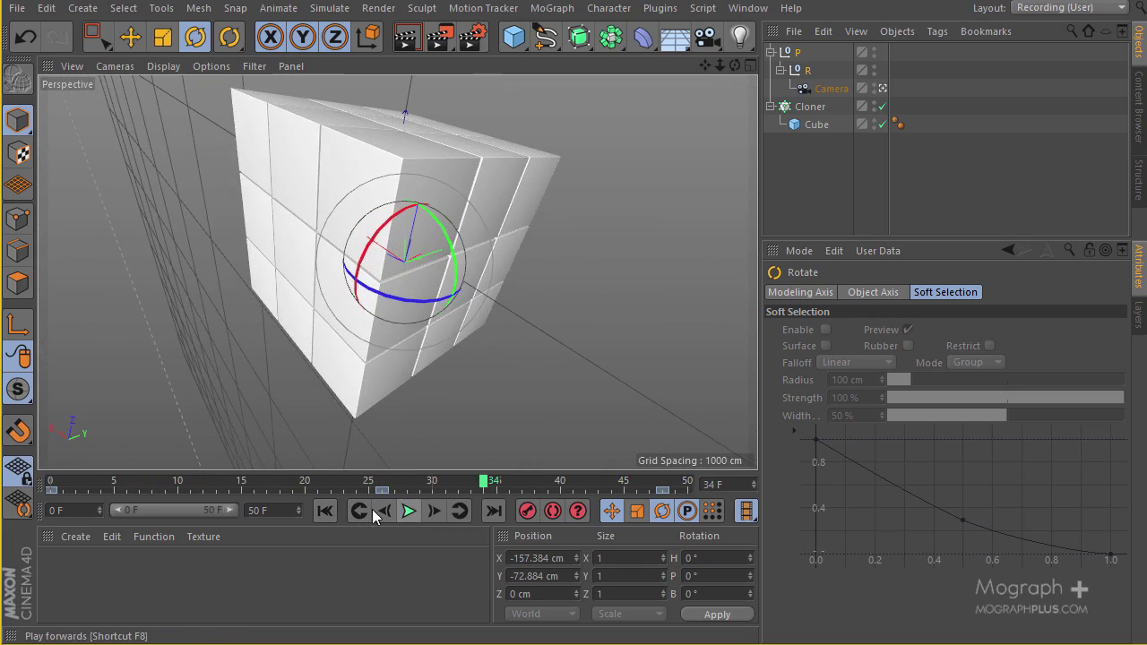
left_click(325, 516)
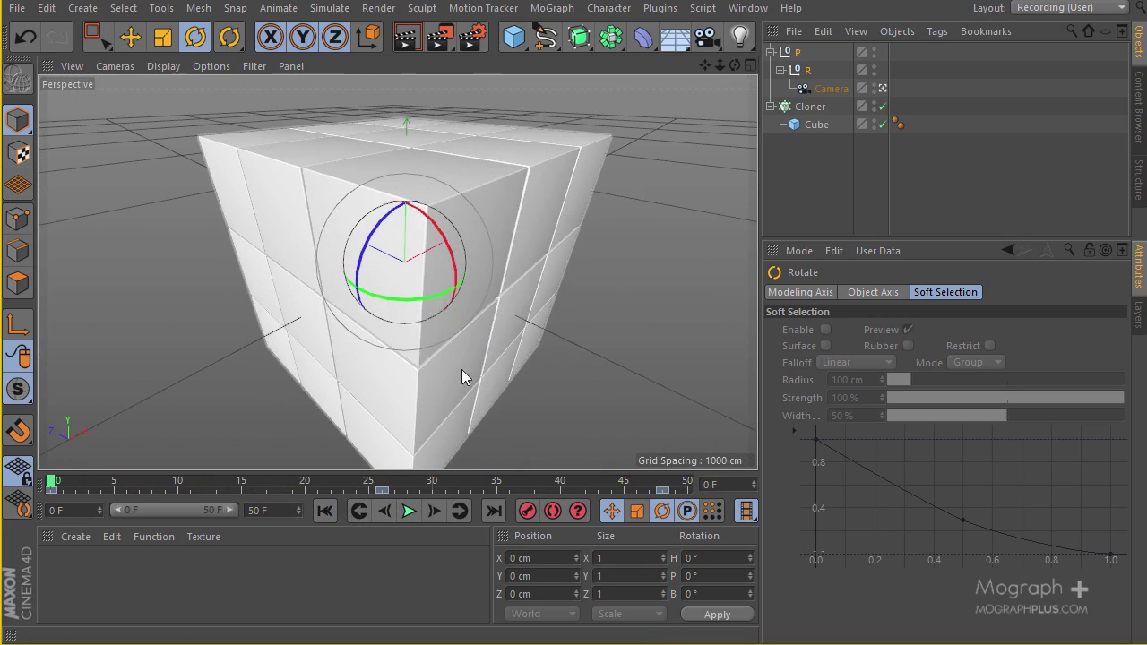
left_click(410, 511)
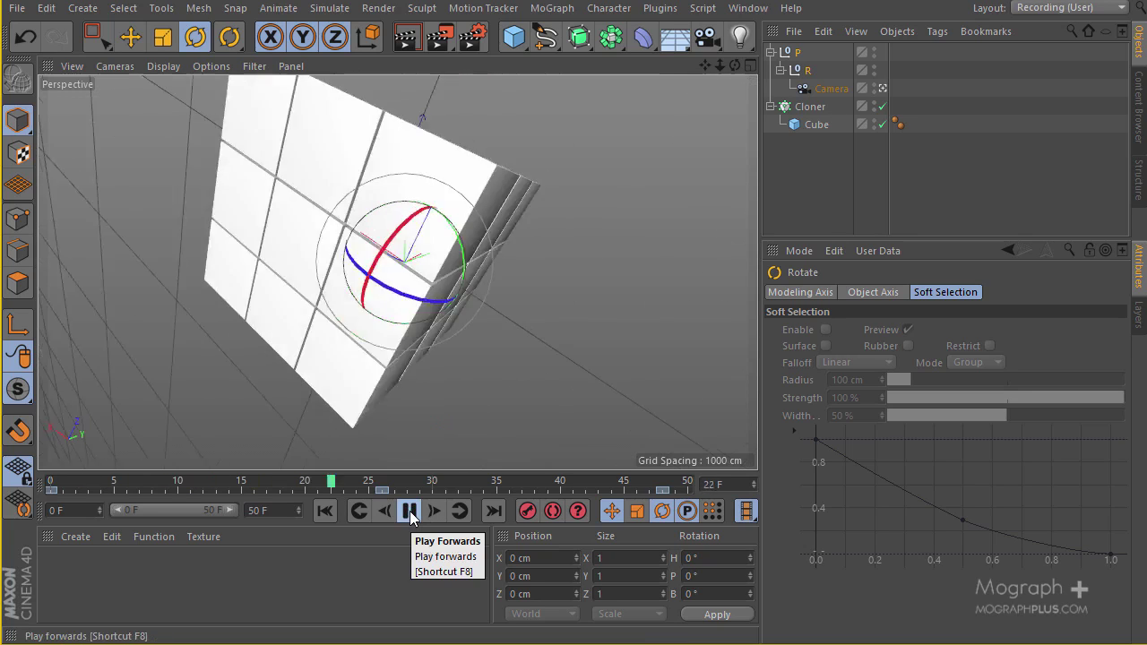
left_click(409, 510)
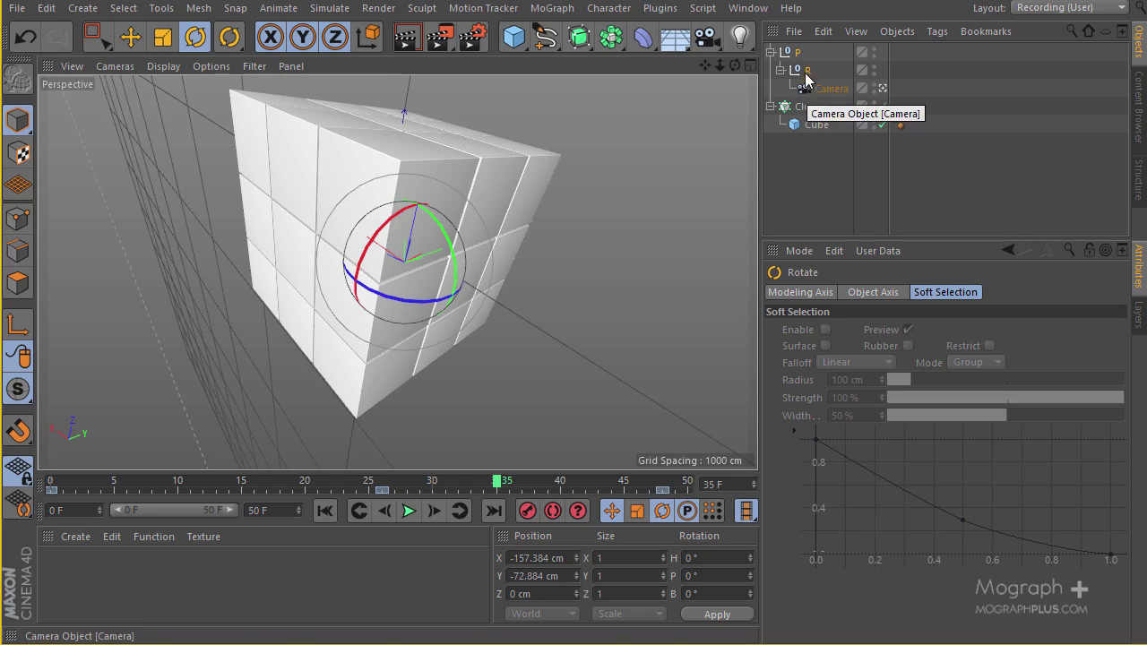
left_click_drag(503, 466, 549, 396)
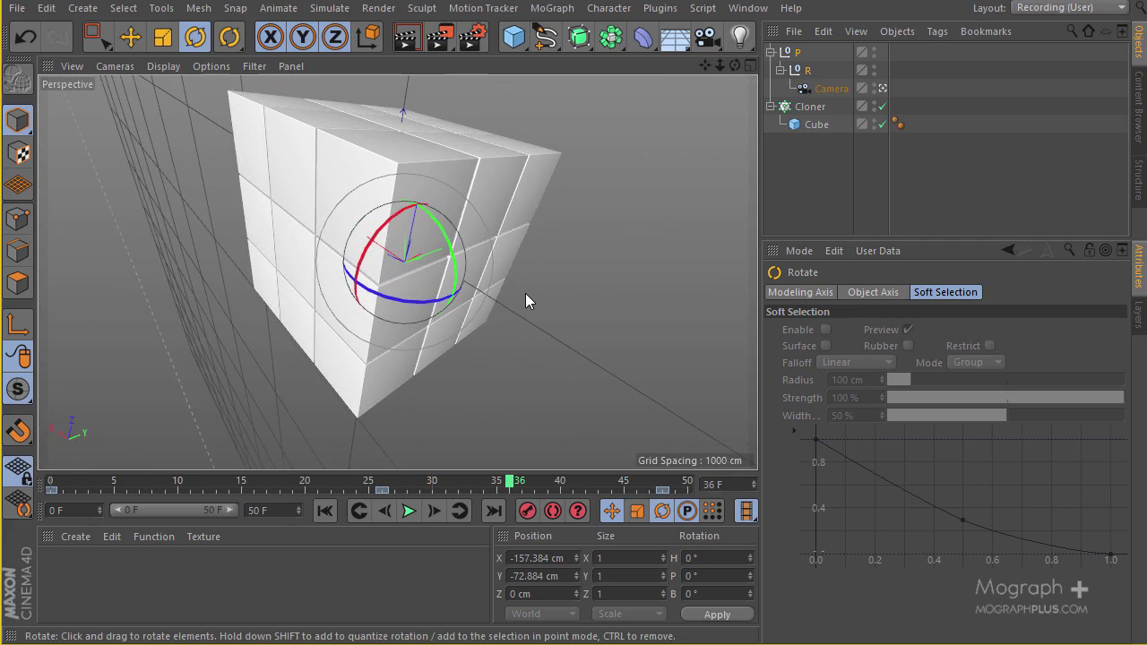